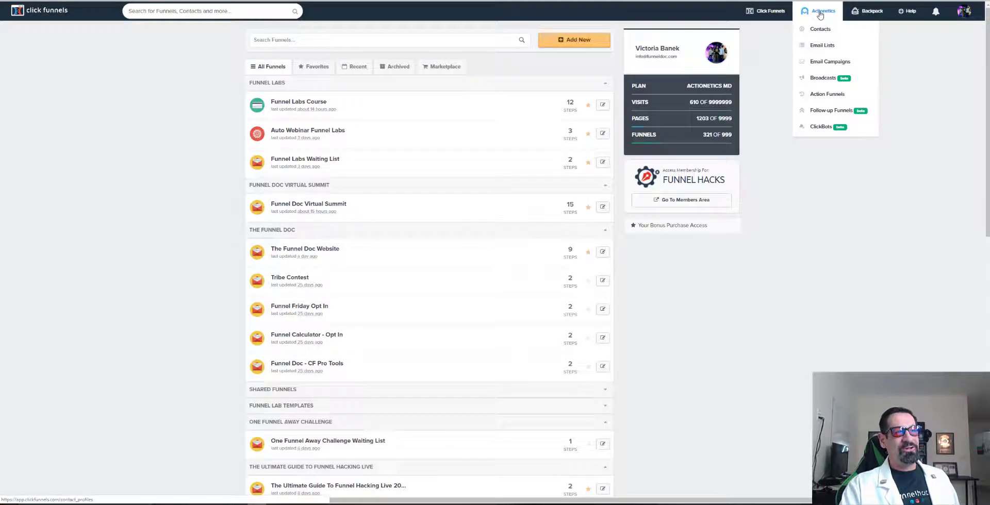
- Open the Actionetics broadcasts and review the queued, draft and sent broadcasts
{"action": "left_click", "coordinate": [822, 79]}
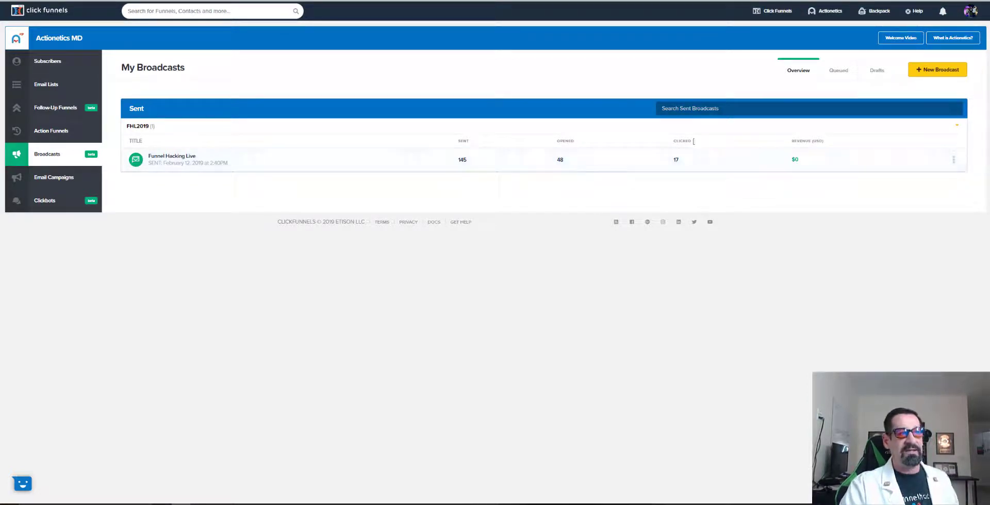
{"action": "left_click", "coordinate": [839, 71]}
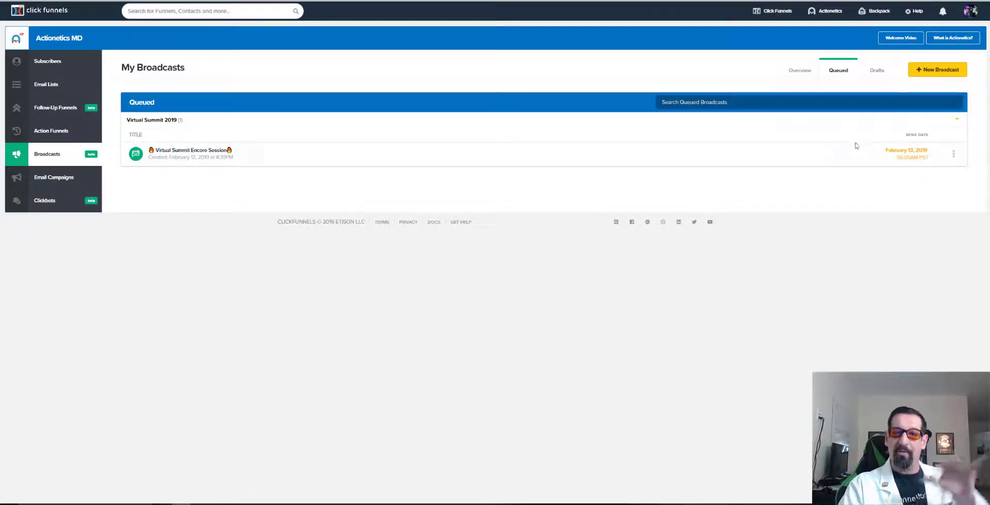
{"action": "left_click", "coordinate": [878, 73]}
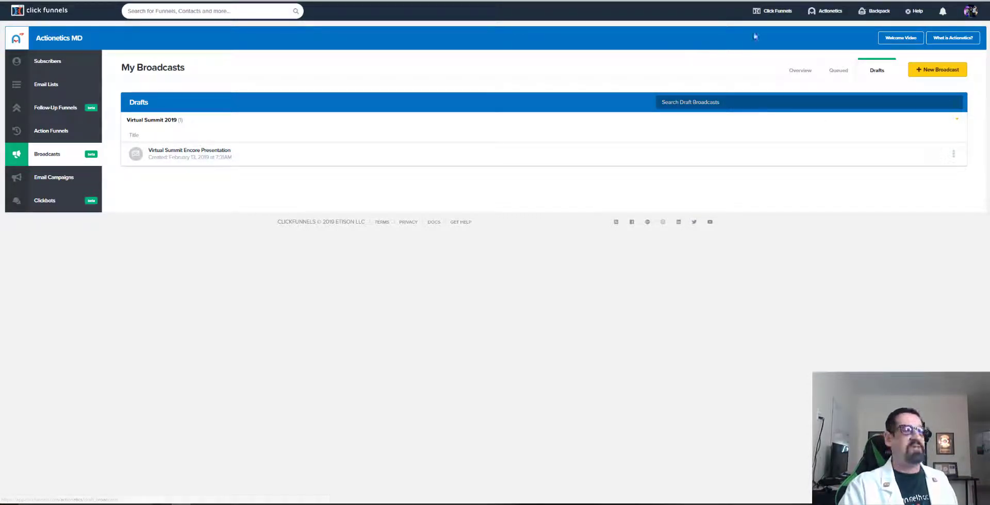
{"action": "left_click", "coordinate": [799, 71]}
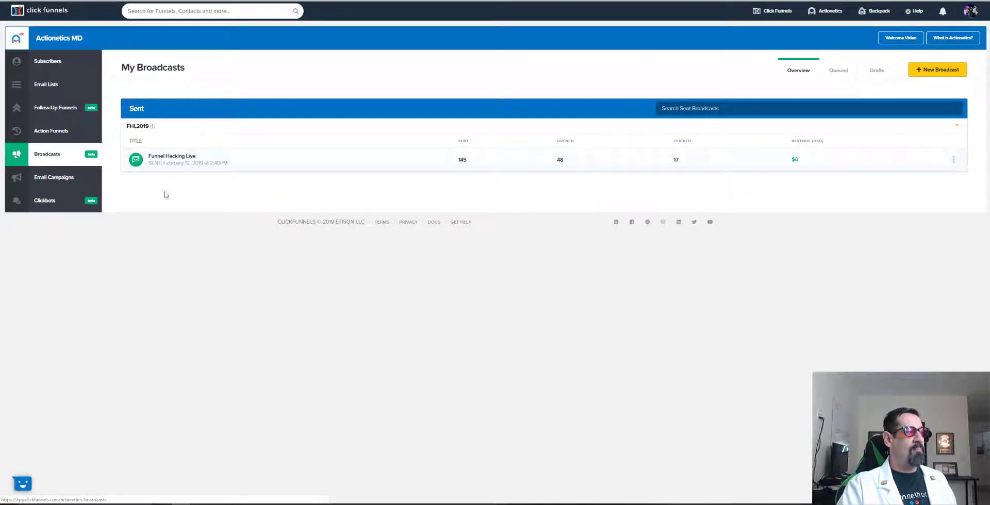
- Open the sent Funnel Hacking Live broadcast's overview and check how many emails were sent
{"action": "left_click", "coordinate": [177, 156]}
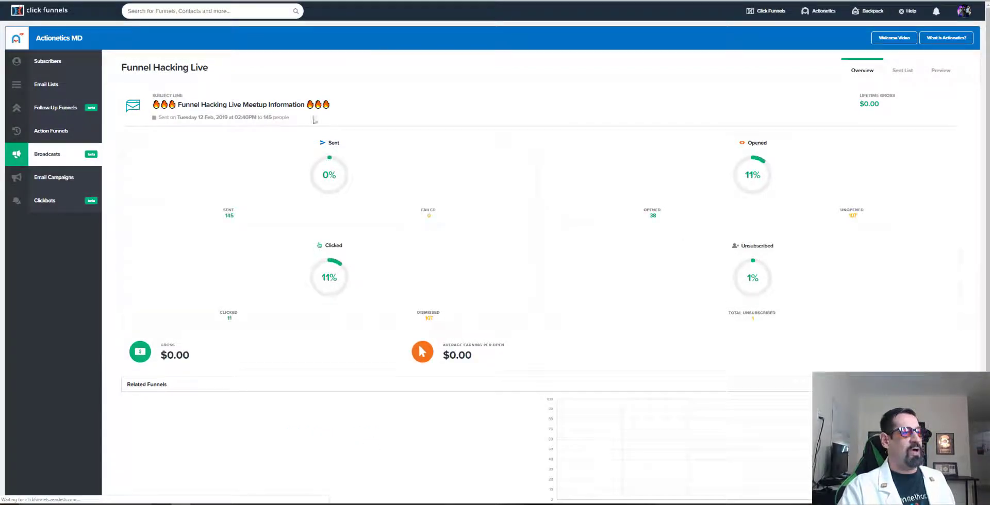
{"action": "scroll", "coordinate": [314, 120], "scroll_direction": "down", "scroll_amount": 2}
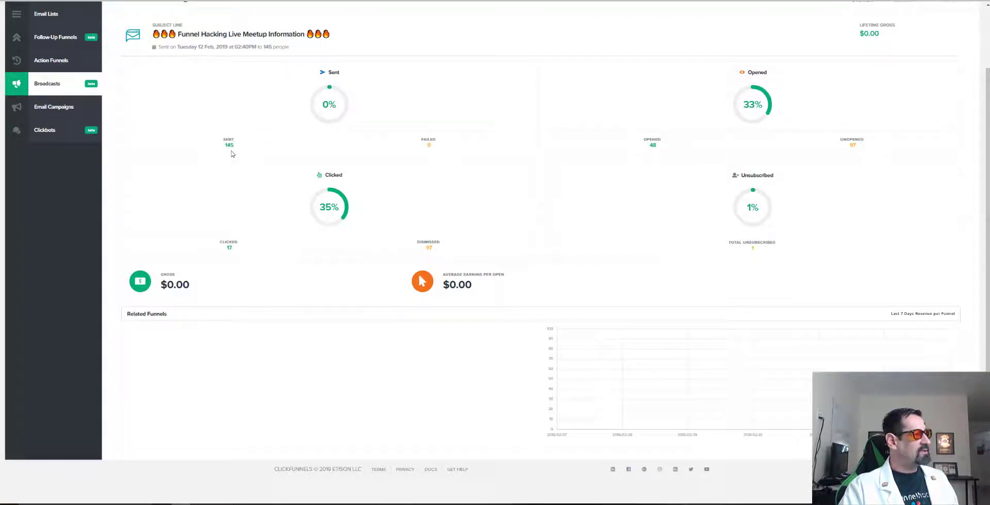
{"action": "mouse_move", "coordinate": [237, 148]}
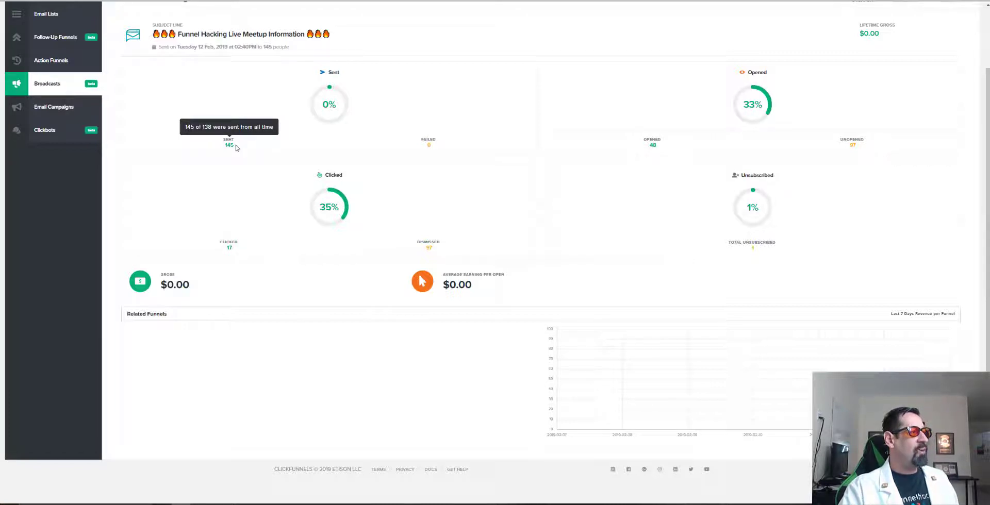
{"action": "scroll", "coordinate": [546, 62], "scroll_direction": "up", "scroll_amount": 2}
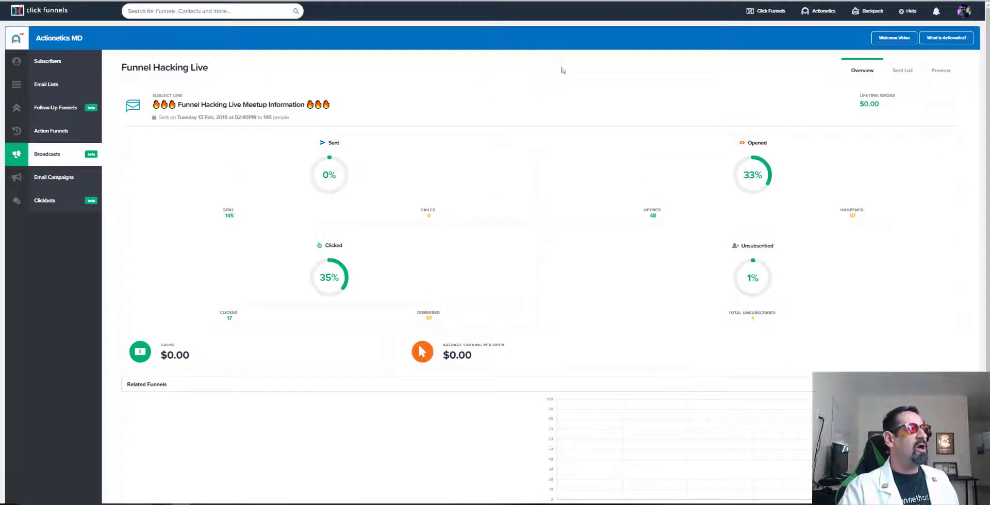
- Examine the broadcast's sent, opened, clicked and unsubscribed rates
{"action": "scroll", "coordinate": [415, 122], "scroll_direction": "down", "scroll_amount": 2}
{"action": "mouse_move", "coordinate": [357, 117]}
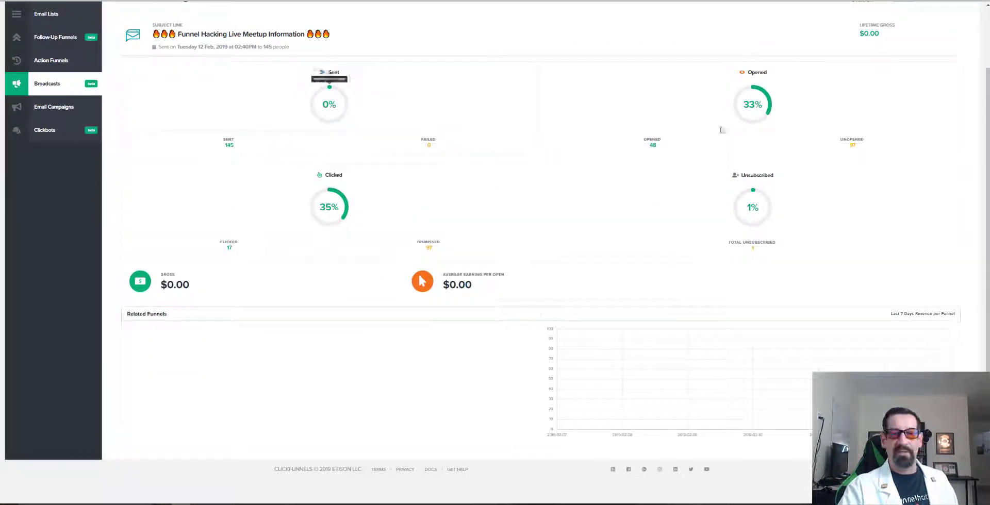
{"action": "mouse_move", "coordinate": [756, 96]}
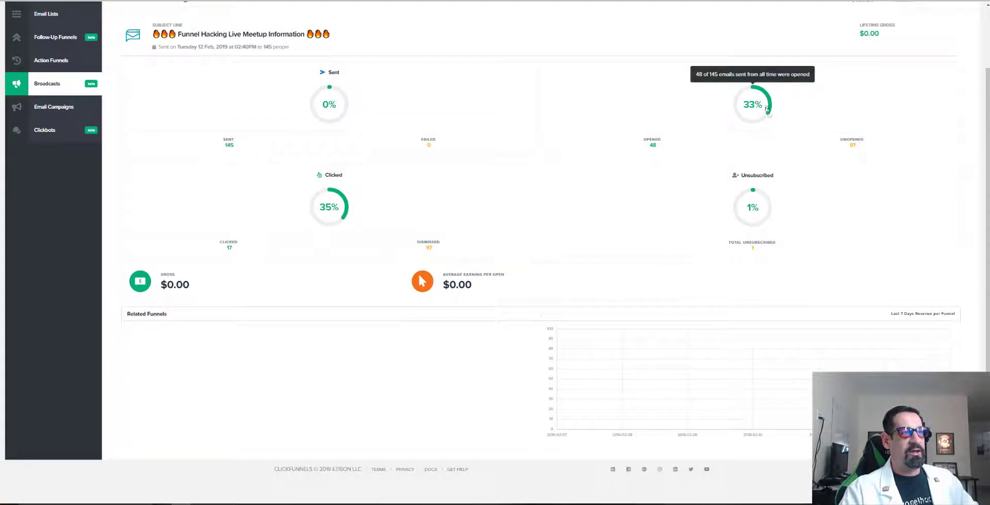
{"action": "left_click_drag", "start_coordinate": [767, 110], "coordinate": [729, 107]}
{"action": "mouse_move", "coordinate": [360, 212]}
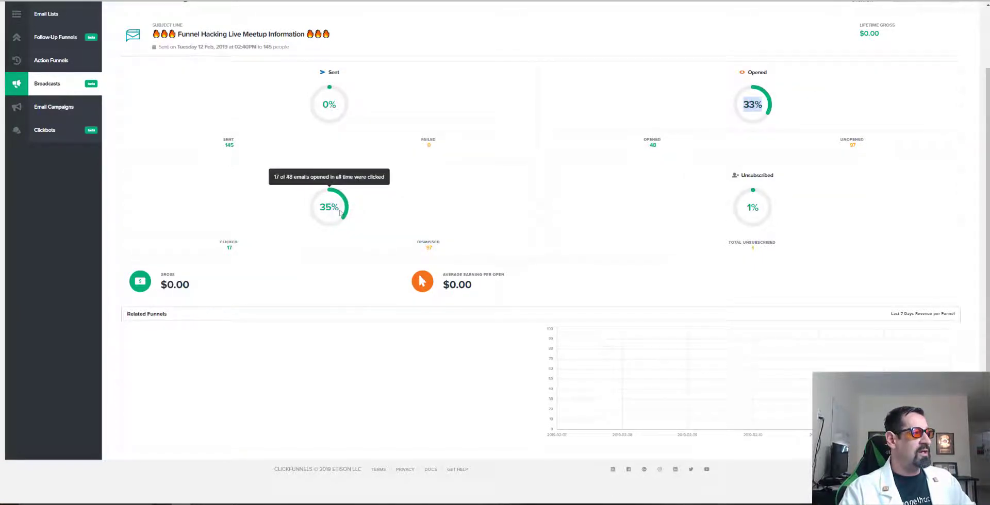
{"action": "left_click_drag", "start_coordinate": [340, 212], "coordinate": [320, 207]}
{"action": "mouse_move", "coordinate": [754, 215]}
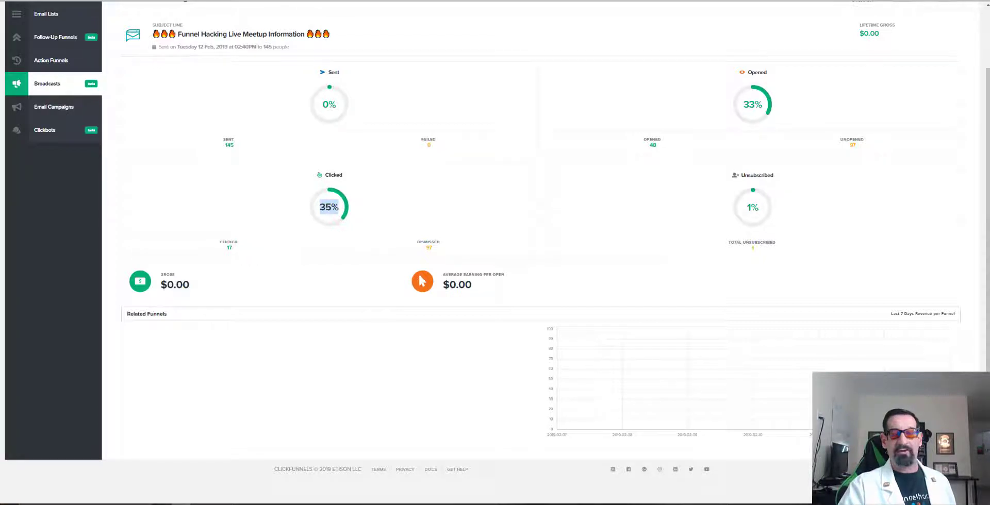
{"action": "scroll", "coordinate": [336, 153], "scroll_direction": "up", "scroll_amount": 3}
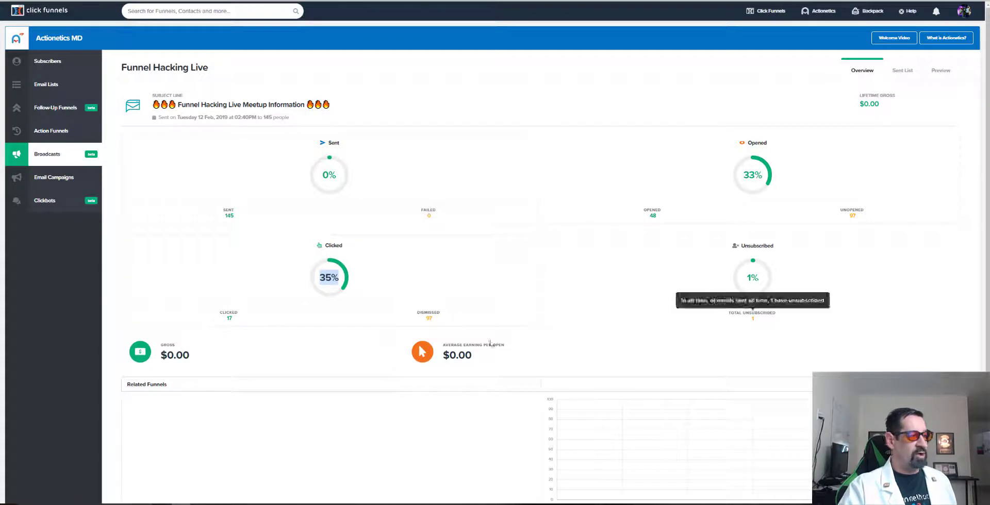
{"action": "scroll", "coordinate": [763, 183], "scroll_direction": "down", "scroll_amount": 1}
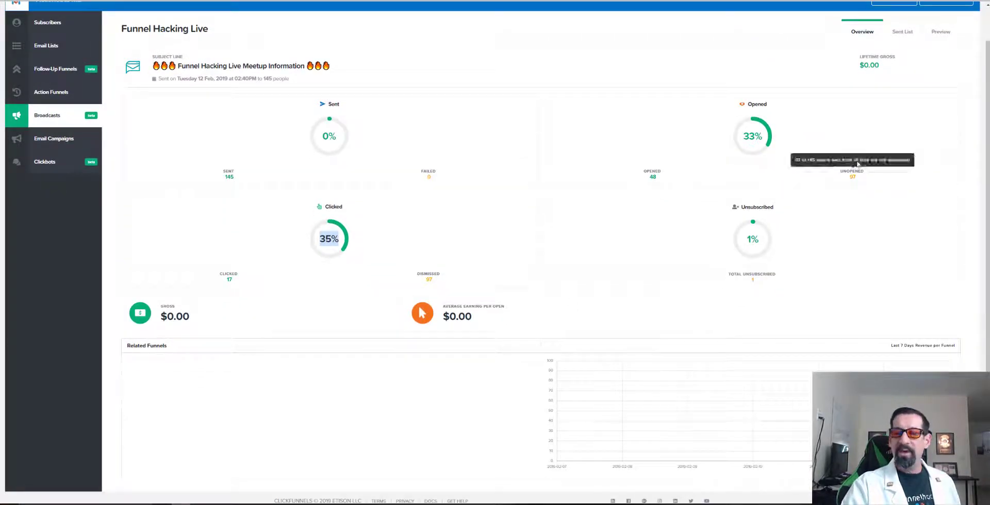
- View the Funnel Hacking Live broadcast's recipient list and read through its email preview
{"action": "scroll", "coordinate": [763, 183], "scroll_direction": "up", "scroll_amount": 1}
{"action": "left_click", "coordinate": [892, 74]}
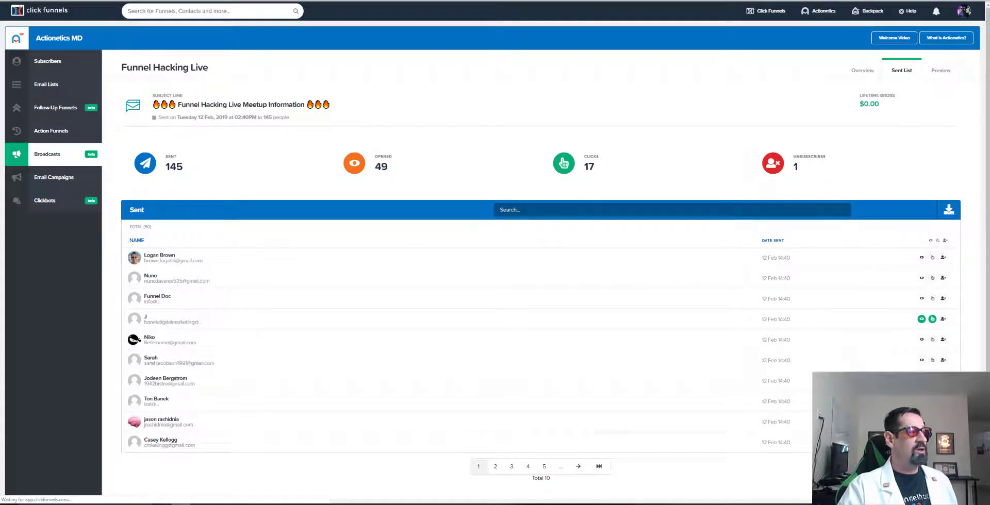
{"action": "left_click", "coordinate": [940, 71]}
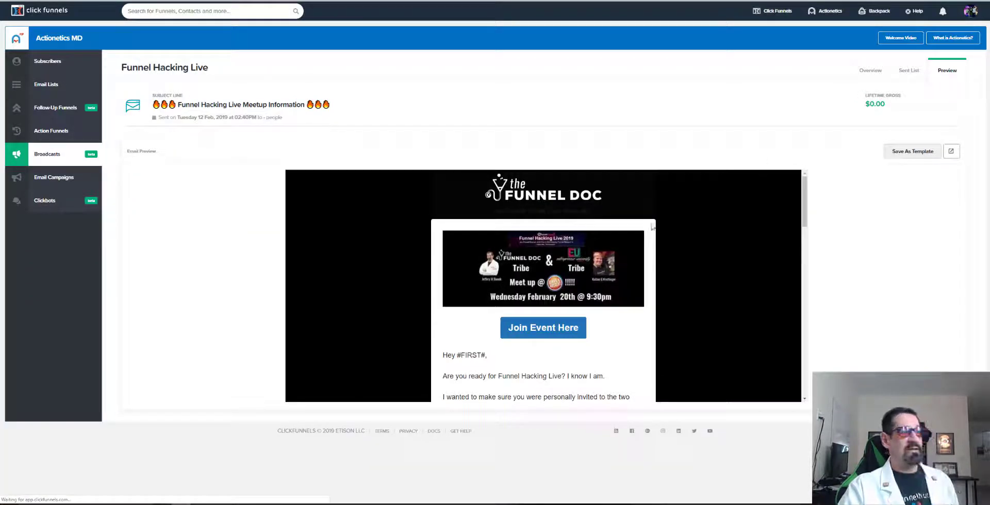
{"action": "scroll", "coordinate": [678, 268], "scroll_direction": "down", "scroll_amount": 8}
{"action": "scroll", "coordinate": [678, 268], "scroll_direction": "down", "scroll_amount": 3}
{"action": "scroll", "coordinate": [679, 264], "scroll_direction": "up", "scroll_amount": 10}
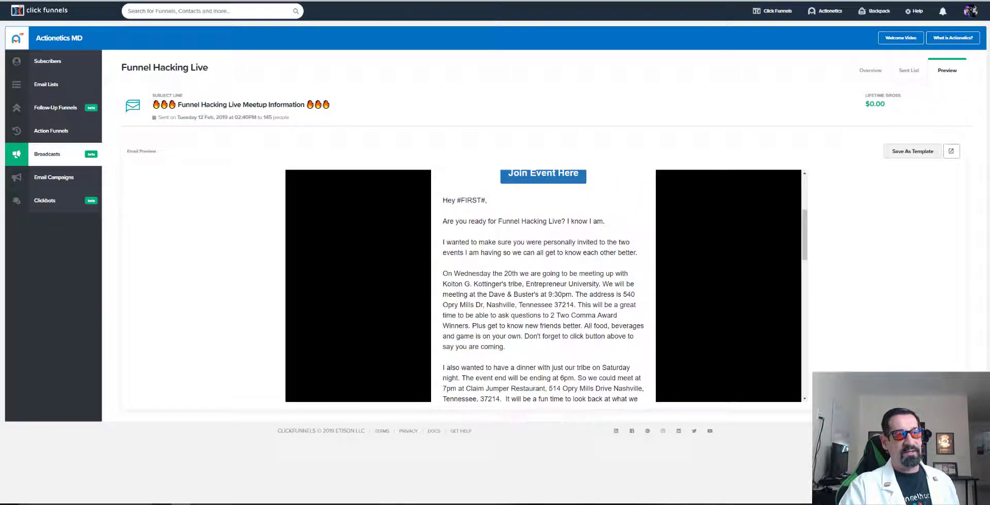
- Open the email preview in its own browser page, look through the full message, and close it
{"action": "left_click", "coordinate": [950, 151]}
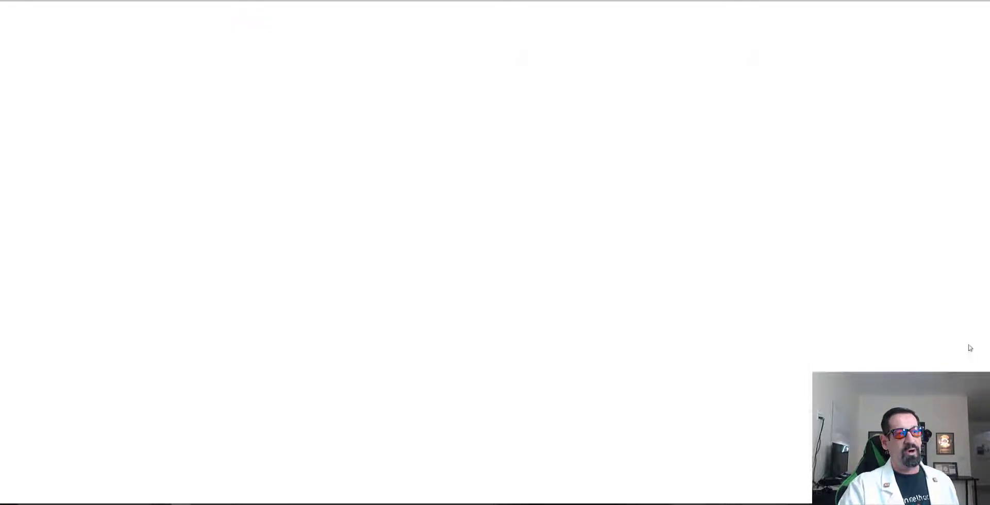
{"action": "scroll", "coordinate": [606, 180], "scroll_direction": "down", "scroll_amount": 8}
{"action": "scroll", "coordinate": [609, 188], "scroll_direction": "up", "scroll_amount": 8}
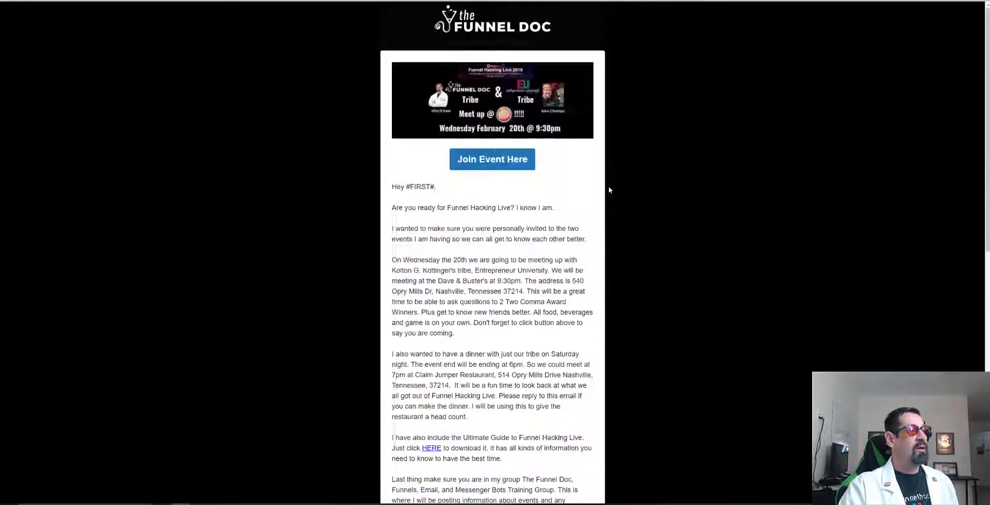
{"action": "key", "text": "ctrl+w"}
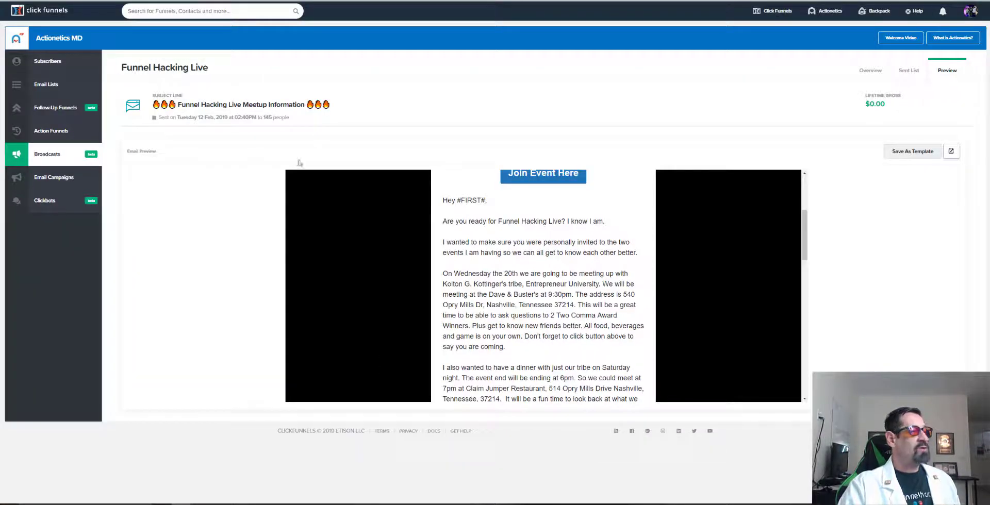
- Return to the broadcasts overview and start a new broadcast named Demo Broadcast
{"action": "left_click", "coordinate": [49, 159]}
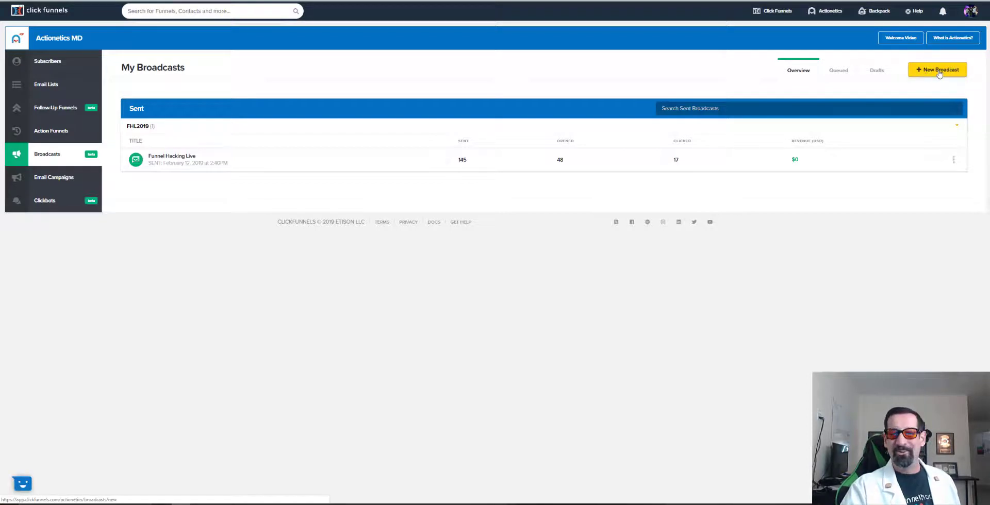
{"action": "left_click", "coordinate": [939, 74]}
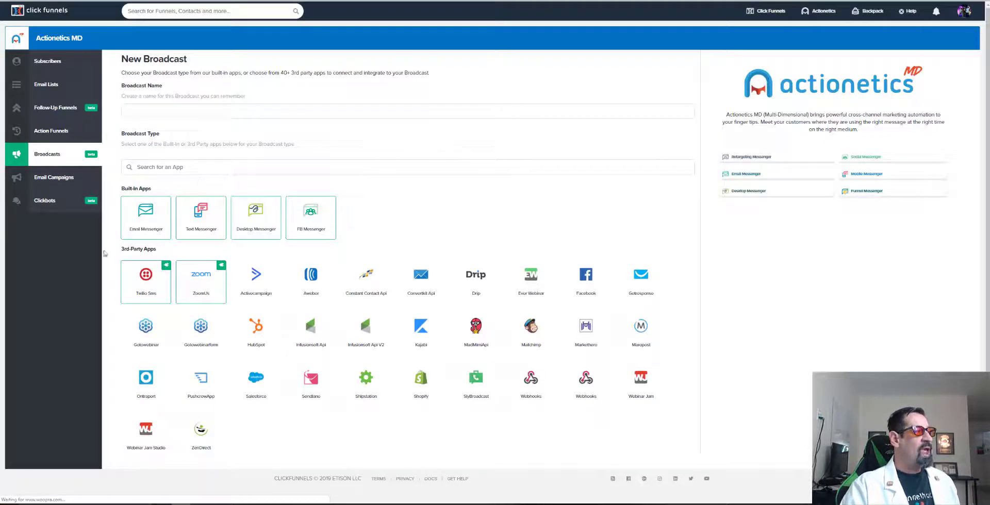
{"action": "left_click", "coordinate": [162, 113]}
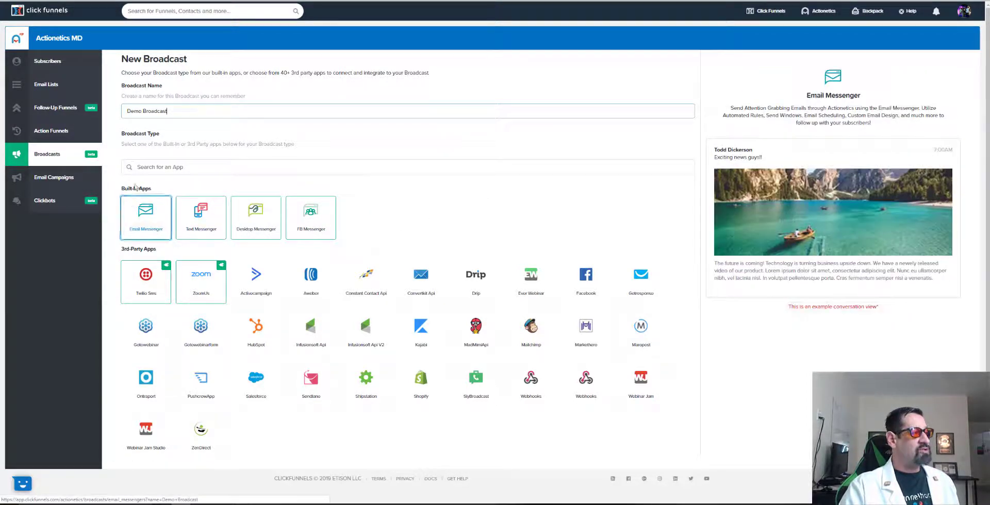
- Compare the descriptions of the Text Messenger, Desktop Messenger and FB Messenger broadcast types
{"action": "left_click", "coordinate": [208, 225]}
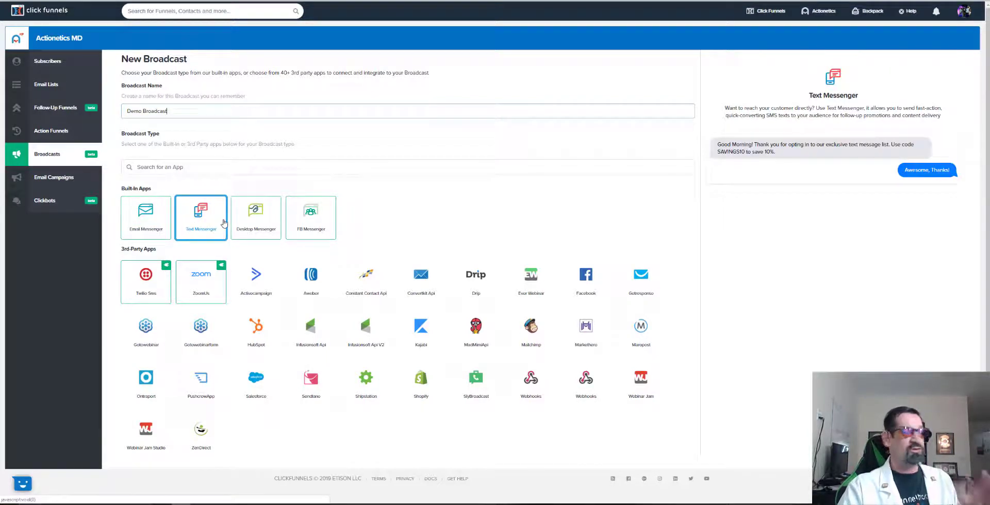
{"action": "left_click", "coordinate": [239, 226]}
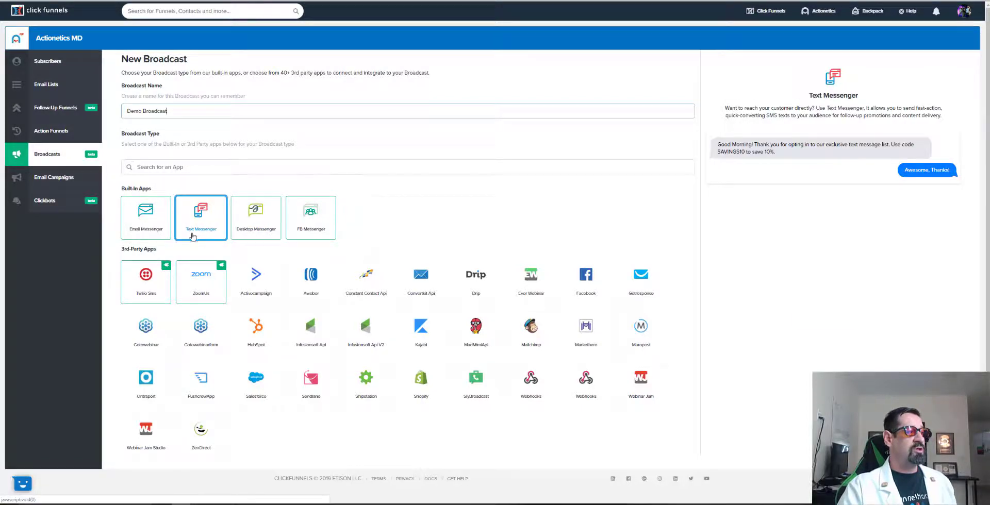
{"action": "left_click", "coordinate": [287, 230]}
{"action": "left_click", "coordinate": [256, 230]}
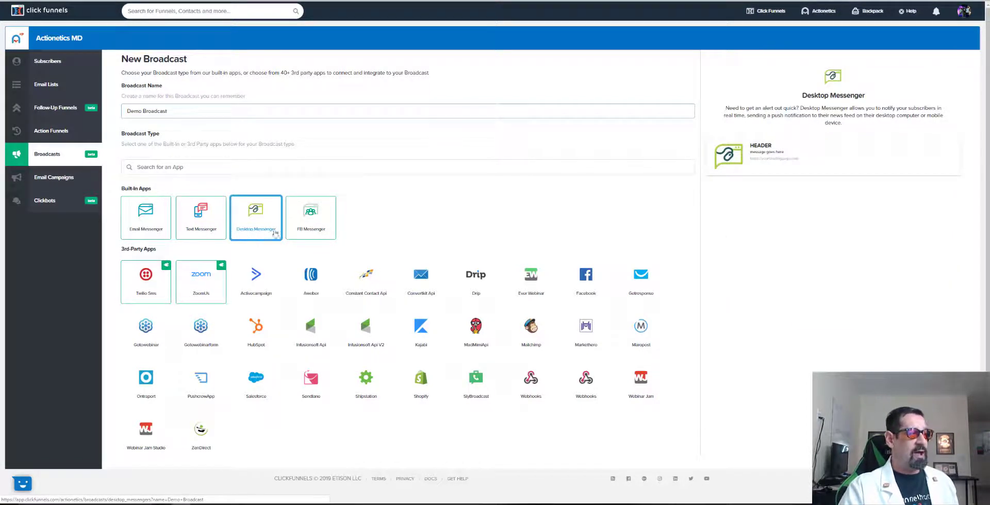
{"action": "left_click", "coordinate": [309, 234]}
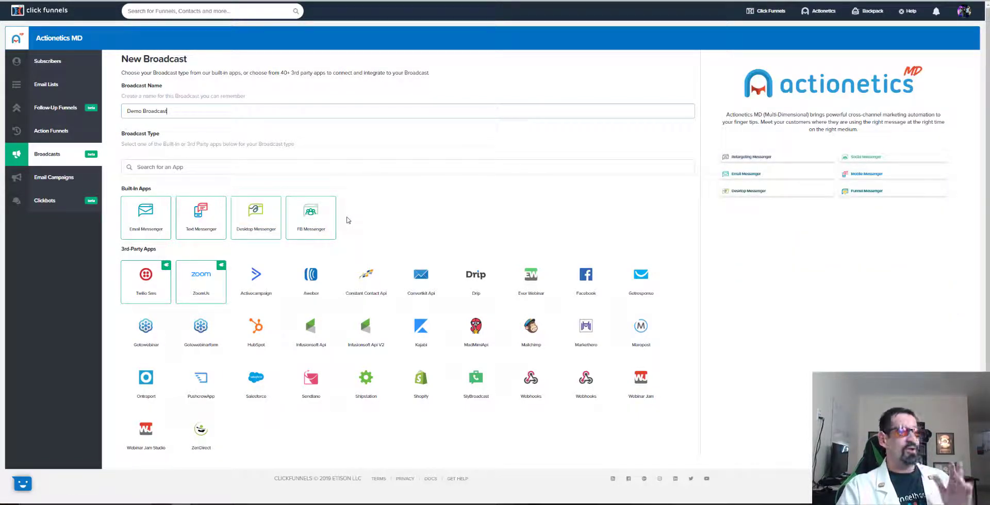
- Choose Email Messenger as the broadcast type and open its general settings
{"action": "left_click", "coordinate": [142, 221]}
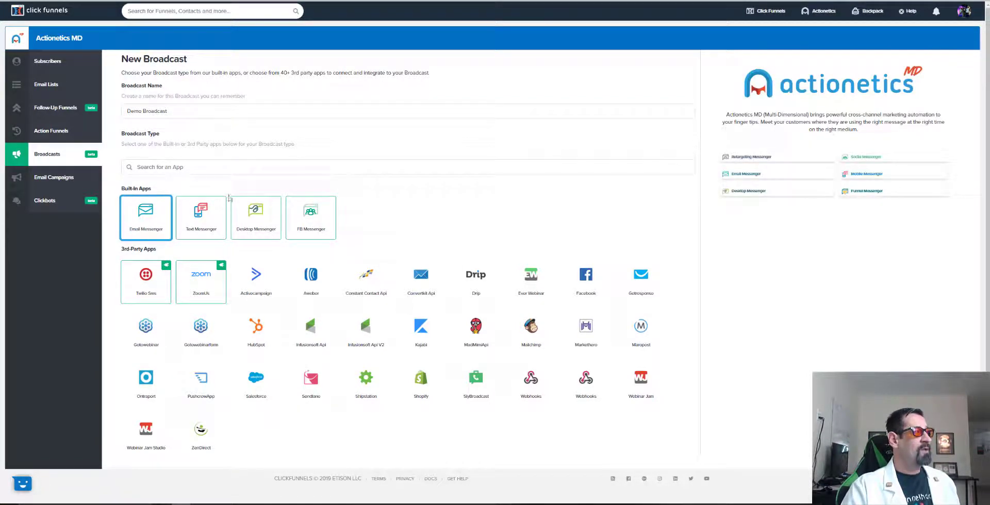
{"action": "left_click", "coordinate": [147, 212]}
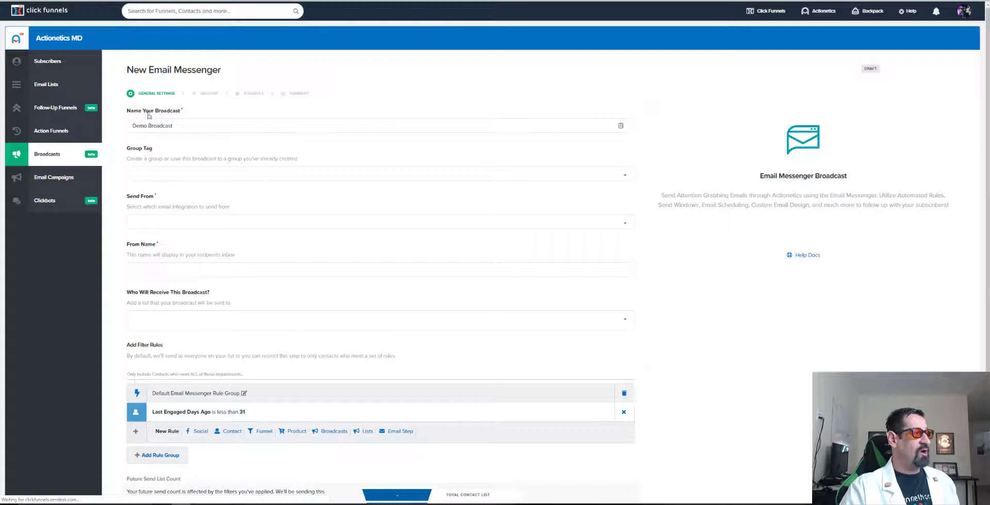
{"action": "left_click", "coordinate": [173, 130]}
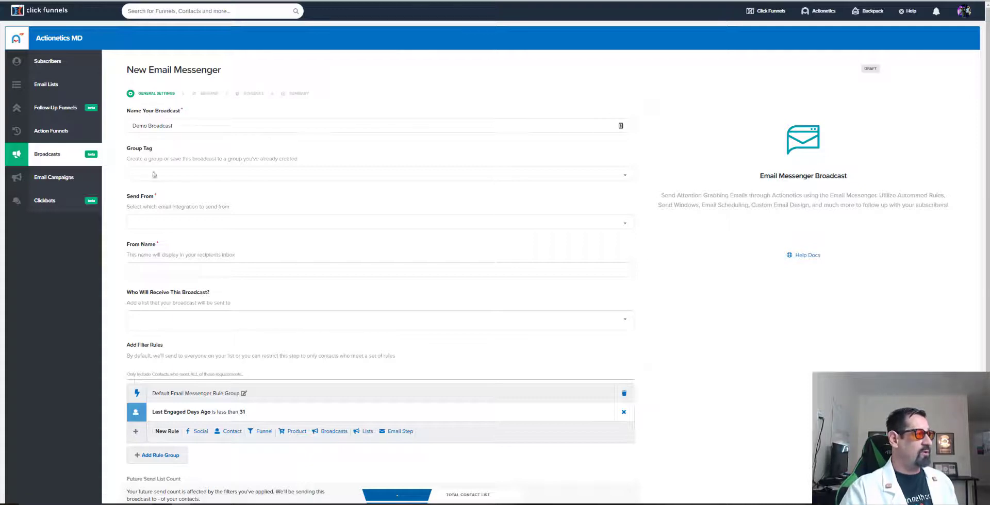
- Create a new group tag named Demo for the broadcast
{"action": "left_click", "coordinate": [183, 177]}
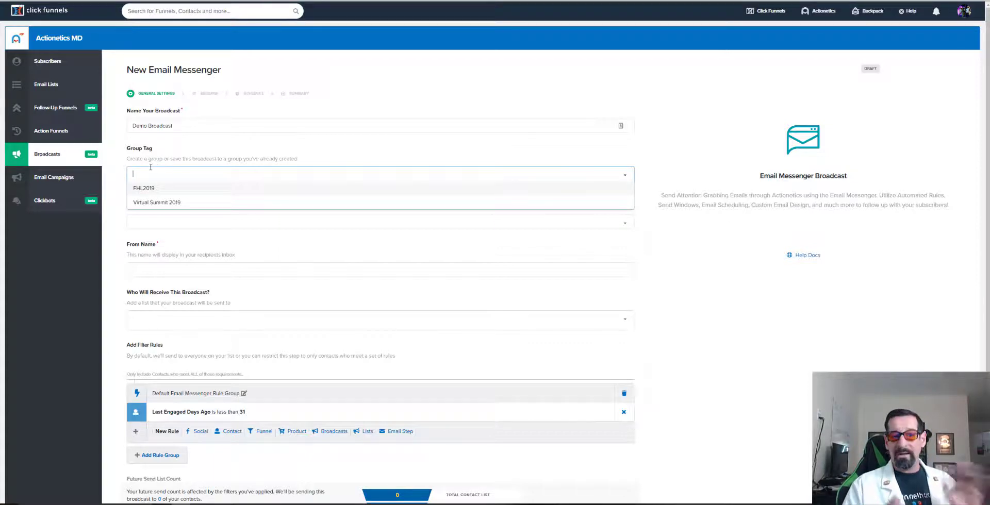
{"action": "type", "text": "Demo"}
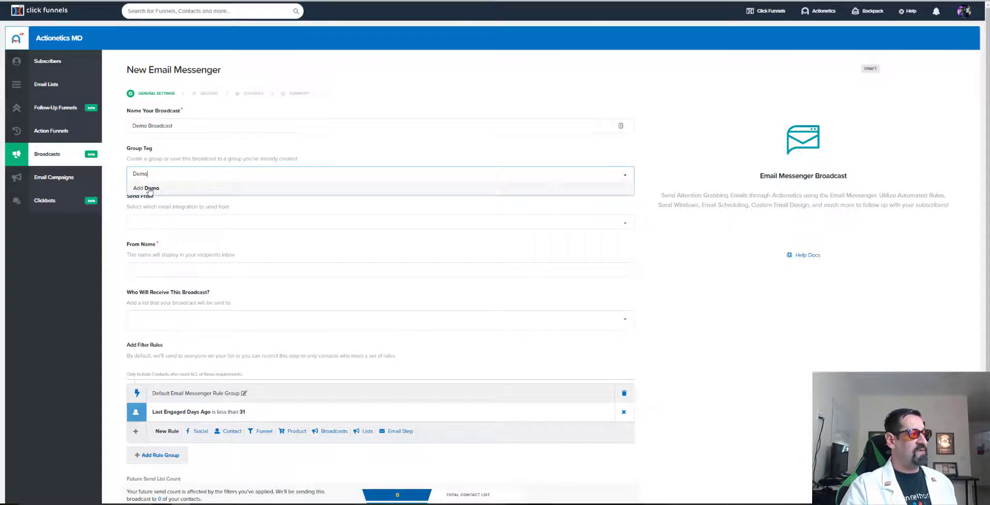
{"action": "left_click", "coordinate": [149, 188]}
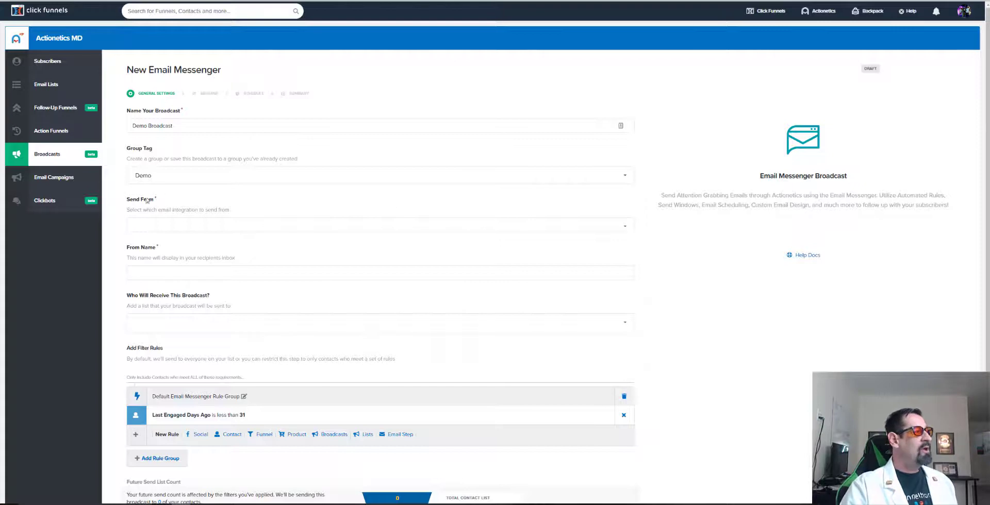
- Set The Funnel Doc email integration as the broadcast's sender
{"action": "left_click", "coordinate": [146, 226]}
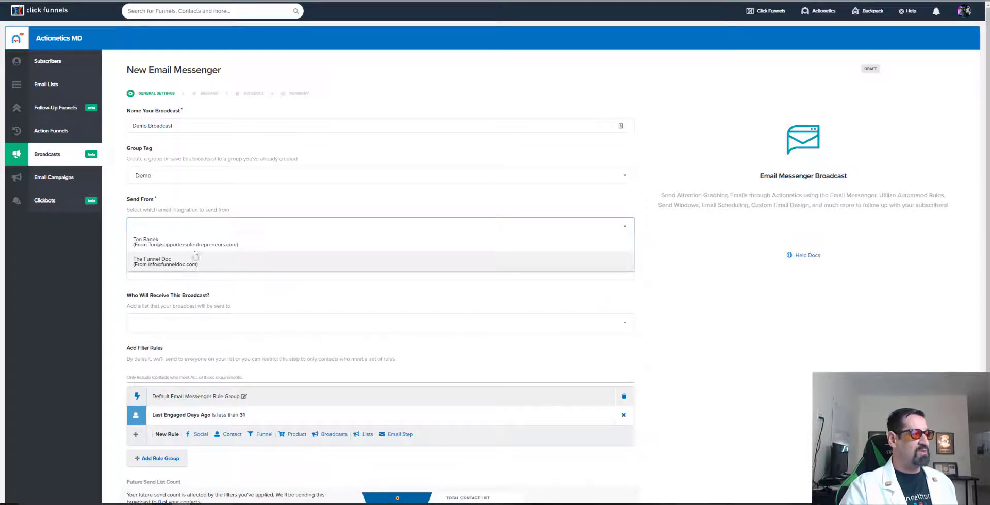
{"action": "left_click", "coordinate": [178, 260]}
{"action": "scroll", "coordinate": [331, 265], "scroll_direction": "down", "scroll_amount": 3}
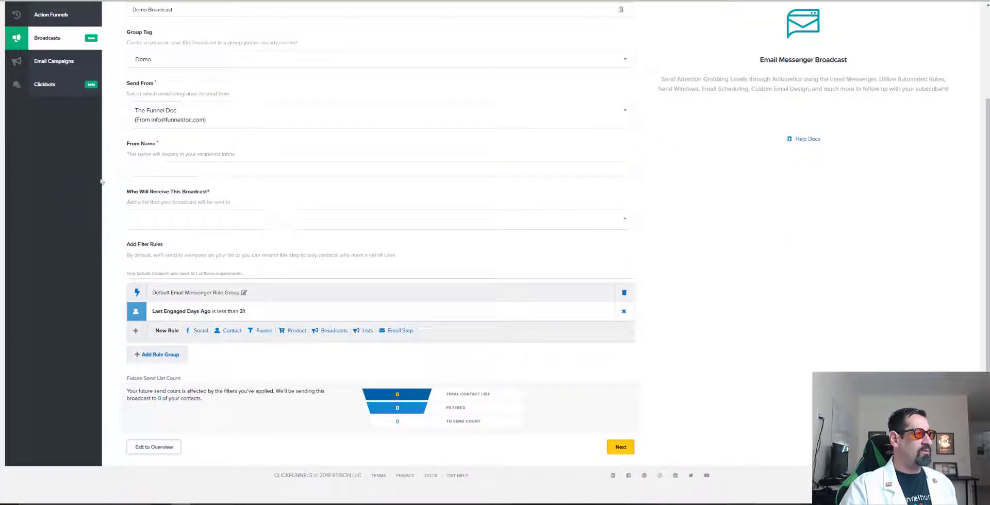
- Enter The Funnel Doc as the broadcast's From Name
{"action": "left_click", "coordinate": [229, 162]}
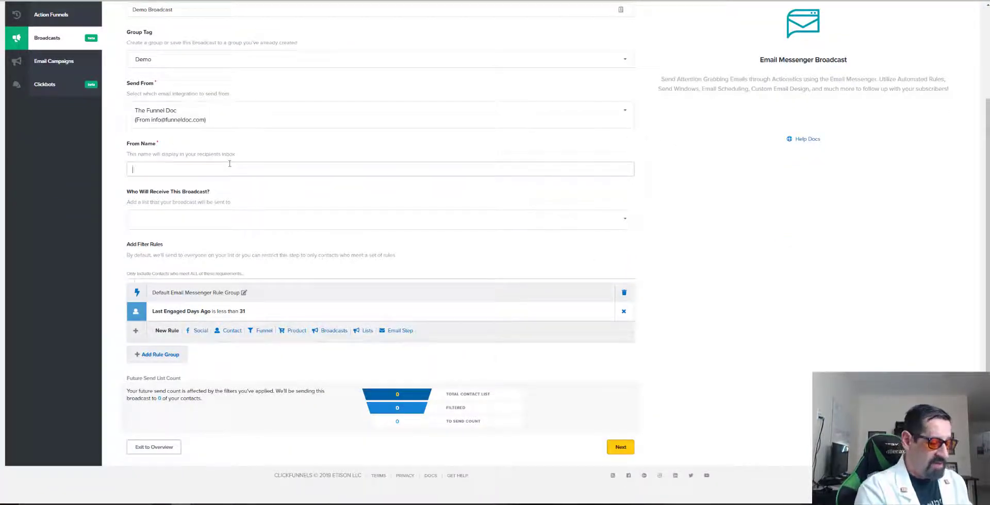
{"action": "type", "text": "The Fu"}
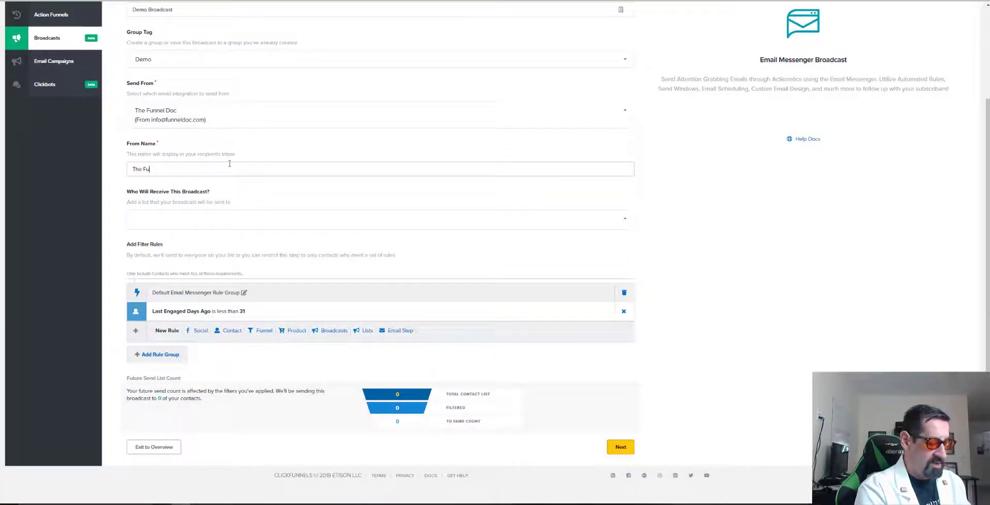
{"action": "type", "text": "nnel Doc"}
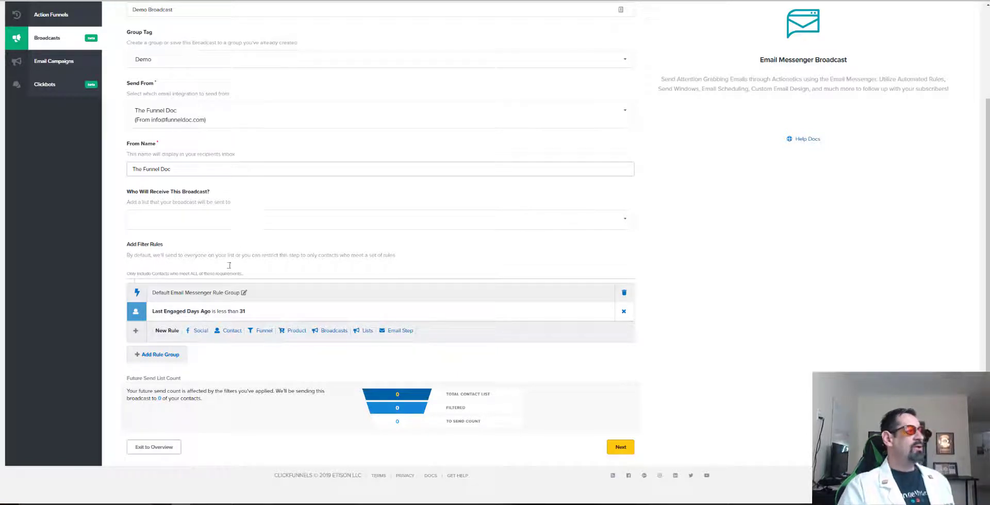
- Choose the Funnel Labs Opt In and Funnel Labs Purchase lists as the broadcast's recipients
{"action": "left_click", "coordinate": [397, 217]}
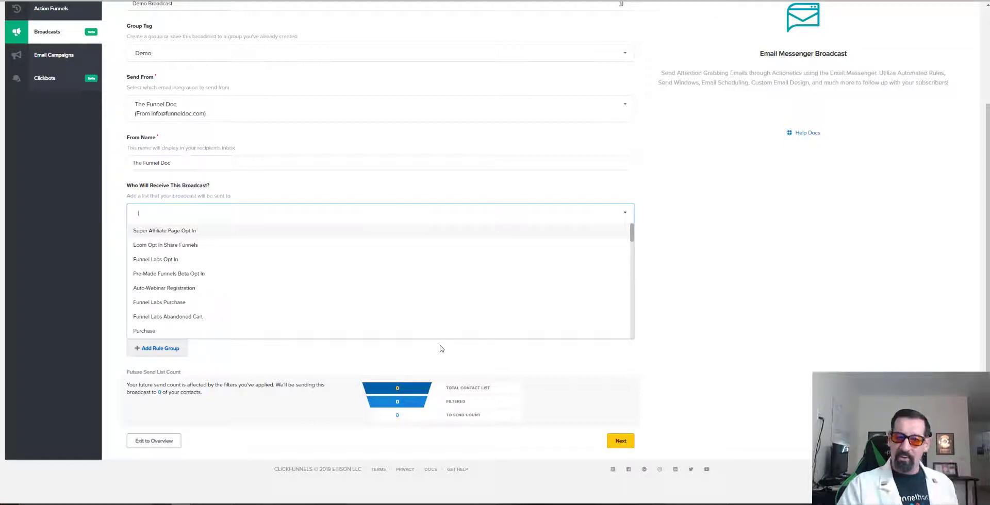
{"action": "scroll", "coordinate": [350, 274], "scroll_direction": "down", "scroll_amount": 3}
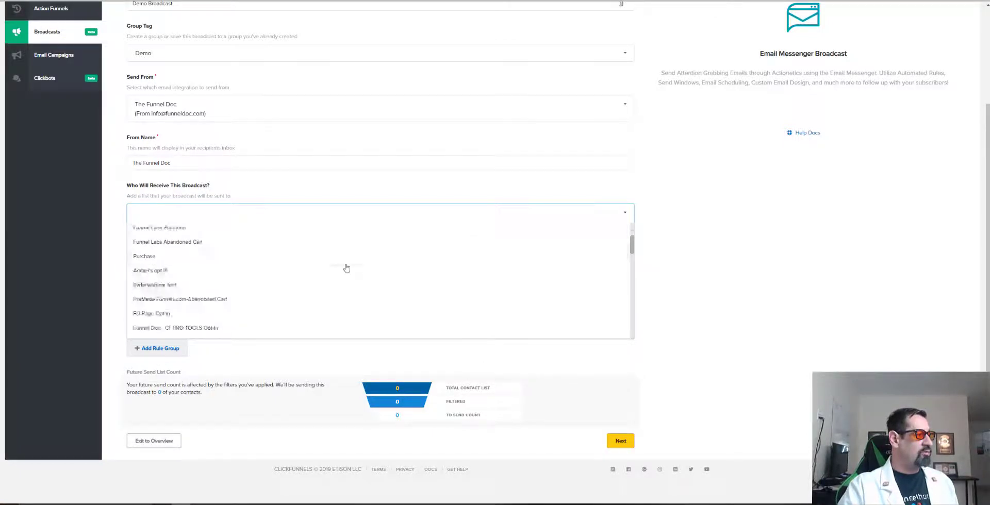
{"action": "scroll", "coordinate": [343, 268], "scroll_direction": "up", "scroll_amount": 3}
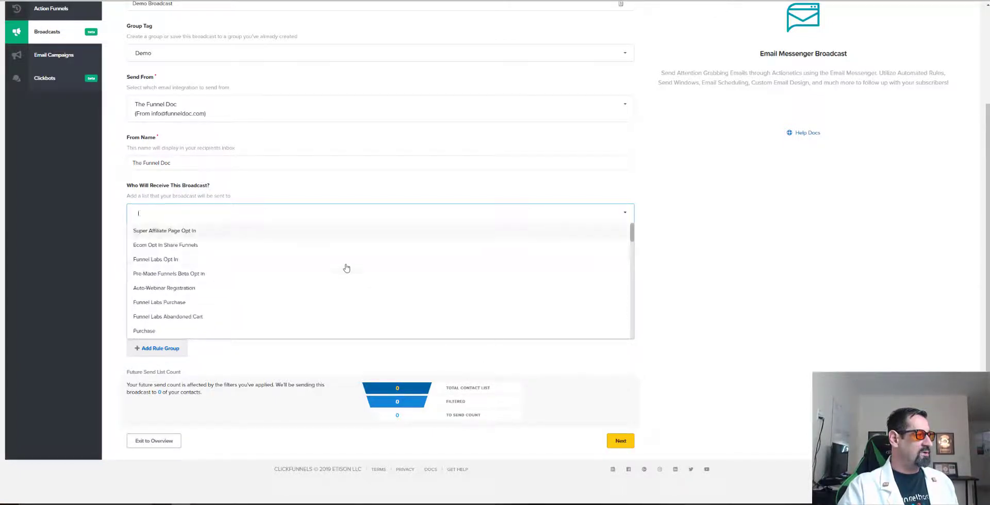
{"action": "left_click", "coordinate": [170, 259]}
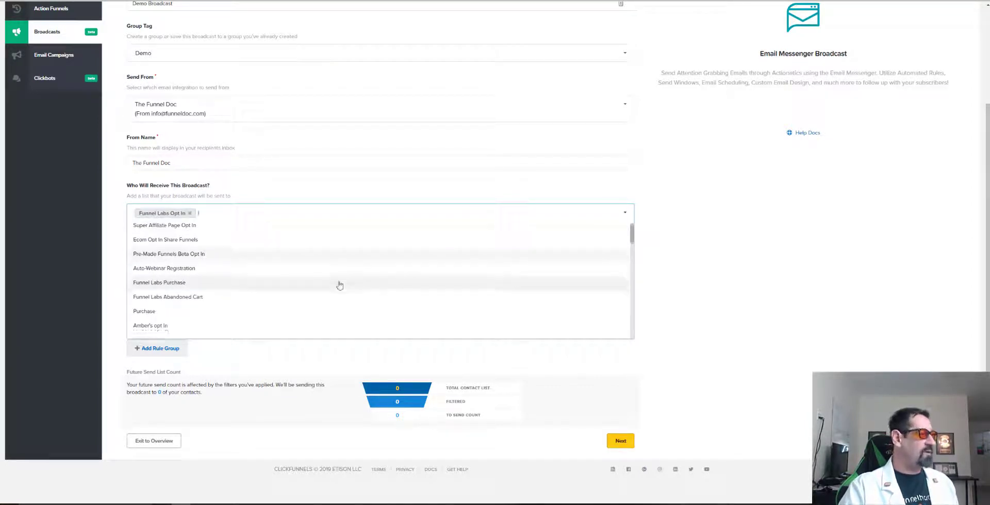
{"action": "scroll", "coordinate": [243, 258], "scroll_direction": "down", "scroll_amount": 2}
{"action": "left_click", "coordinate": [196, 257]}
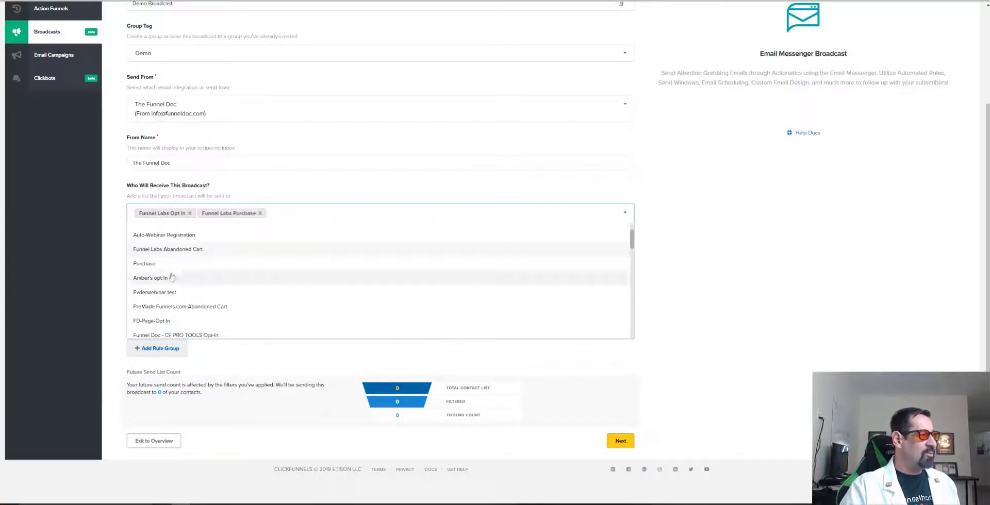
{"action": "left_click", "coordinate": [171, 254]}
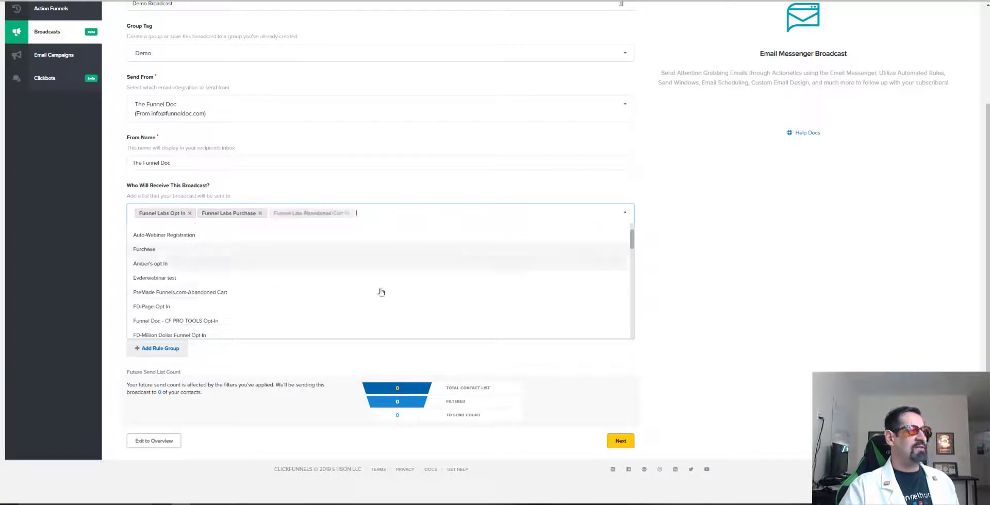
{"action": "left_click", "coordinate": [348, 213]}
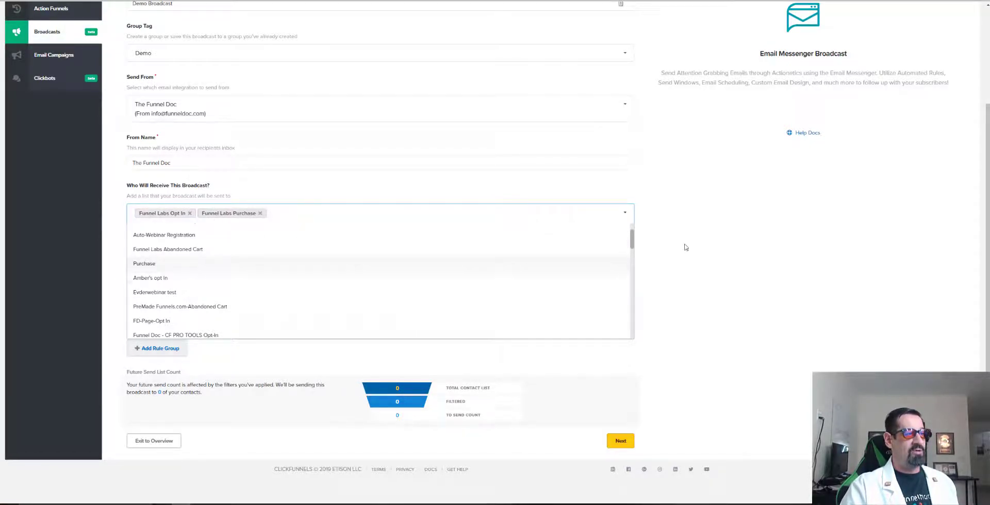
{"action": "left_click", "coordinate": [608, 180]}
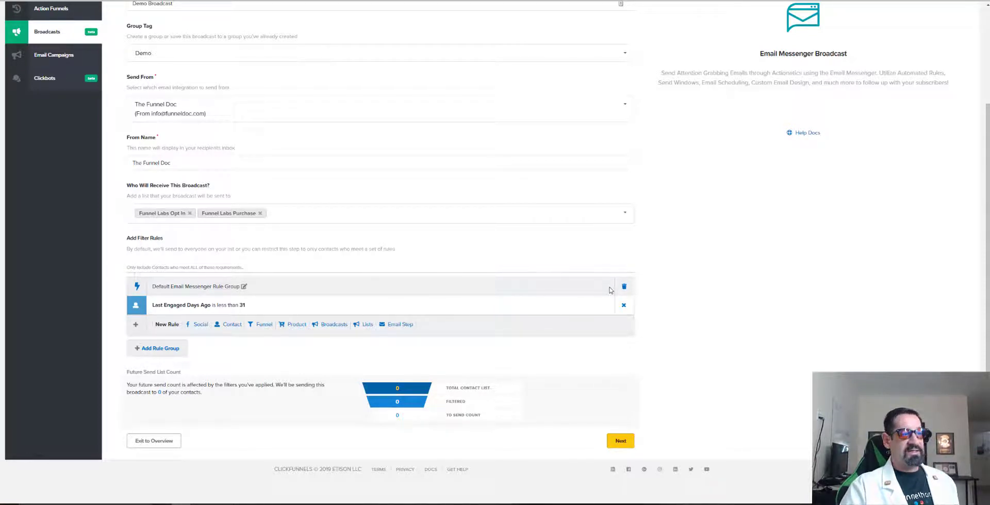
- Set the Last Engaged Days Ago filter rule to less than 45
{"action": "left_click_drag", "start_coordinate": [248, 306], "coordinate": [233, 306]}
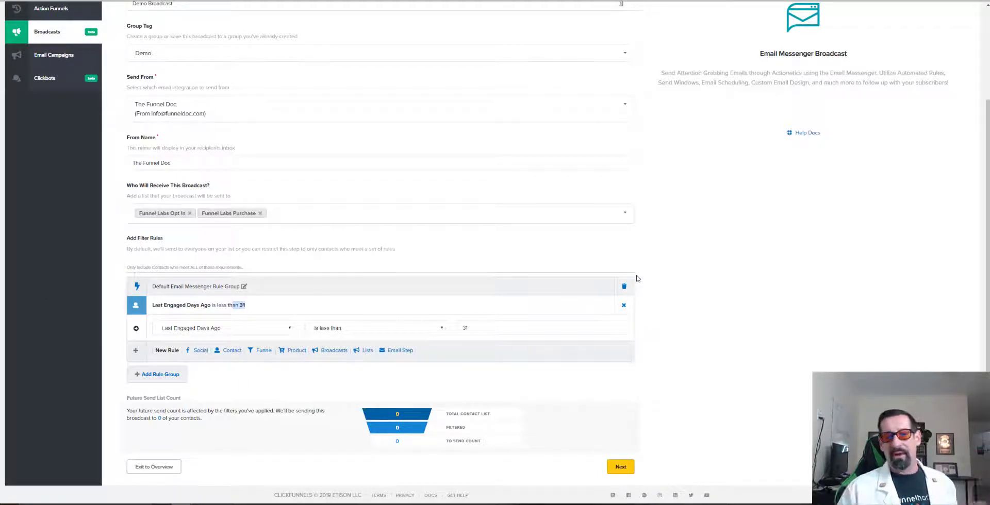
{"action": "left_click", "coordinate": [464, 329]}
{"action": "type", "text": "45"}
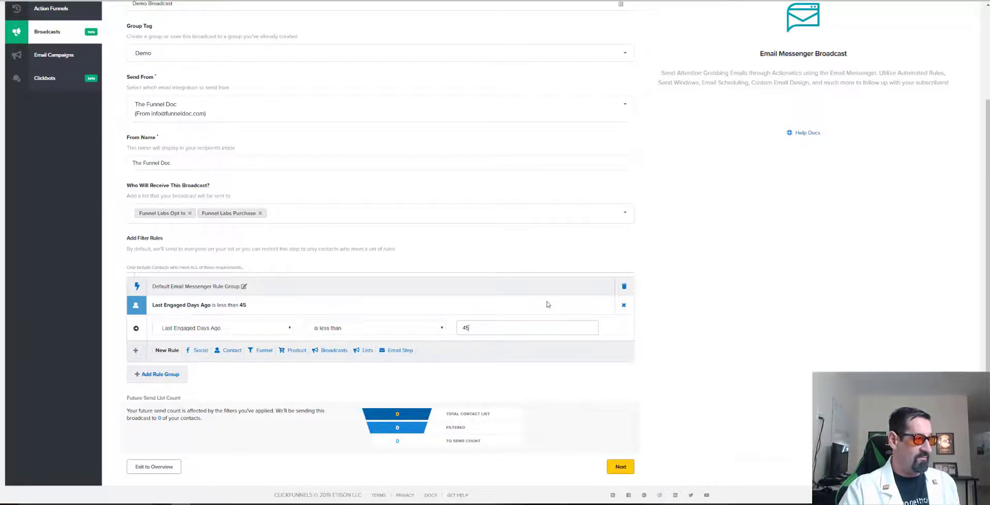
{"action": "left_click", "coordinate": [548, 304]}
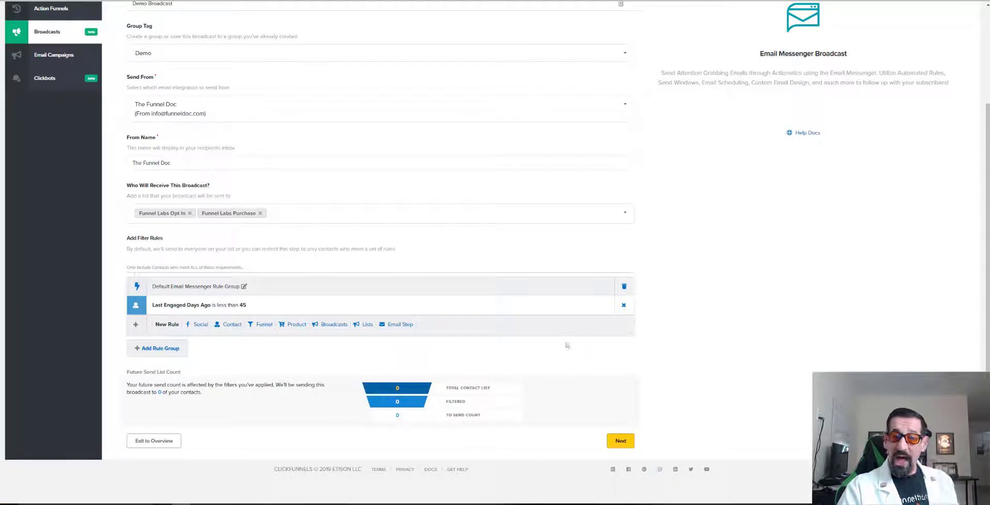
- Delete the Default Email Messenger Rule Group from the filter rules
{"action": "left_click", "coordinate": [624, 287]}
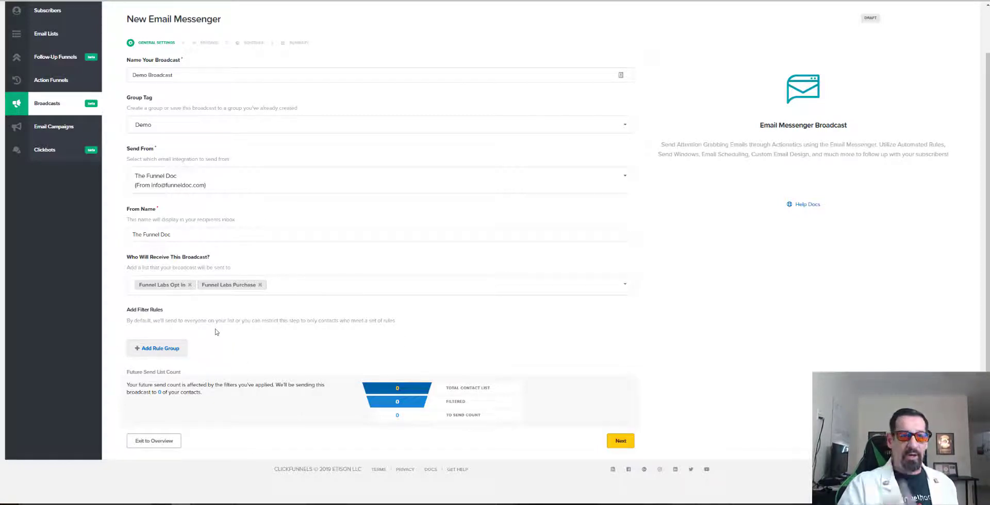
- Add two custom rule groups and give the first a social rule of Facebookpage Followers is greater than 10000
{"action": "left_click", "coordinate": [163, 348]}
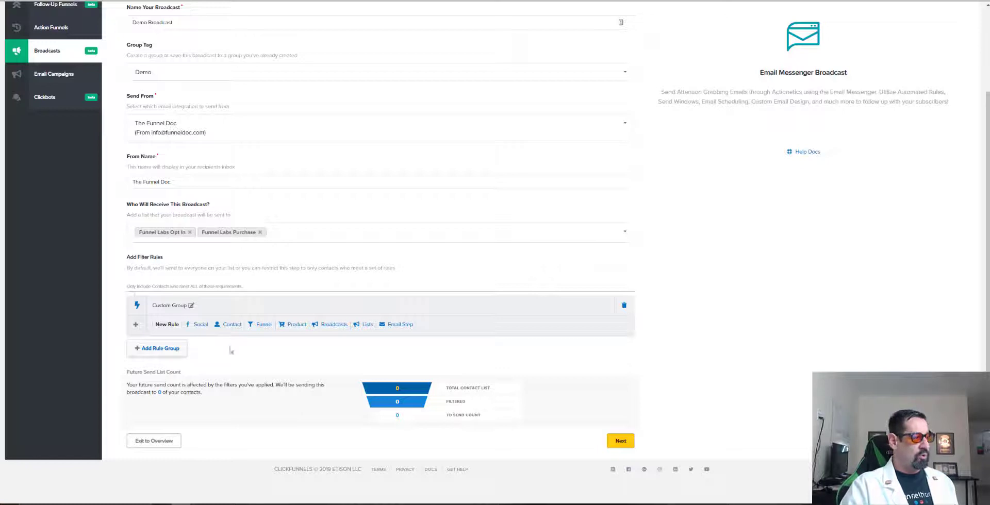
{"action": "left_click", "coordinate": [164, 349]}
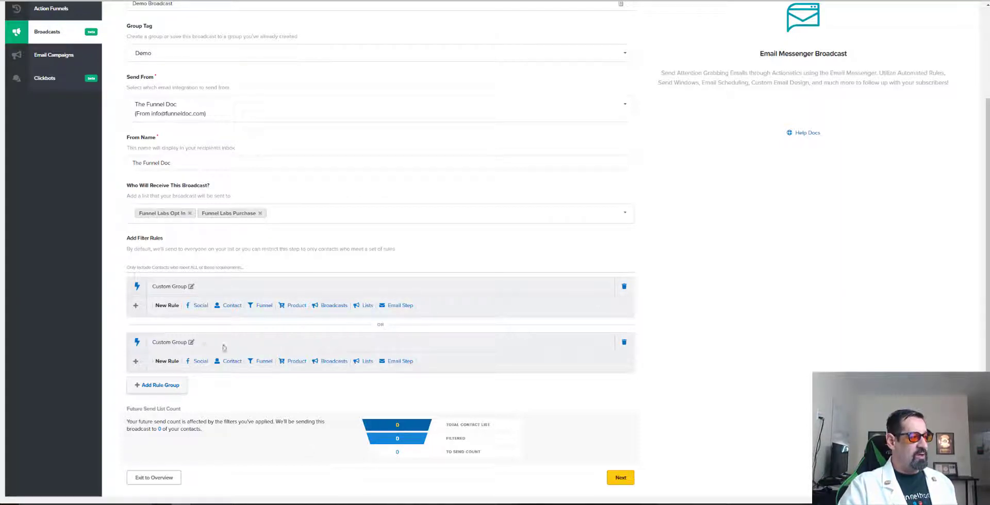
{"action": "left_click", "coordinate": [201, 307]}
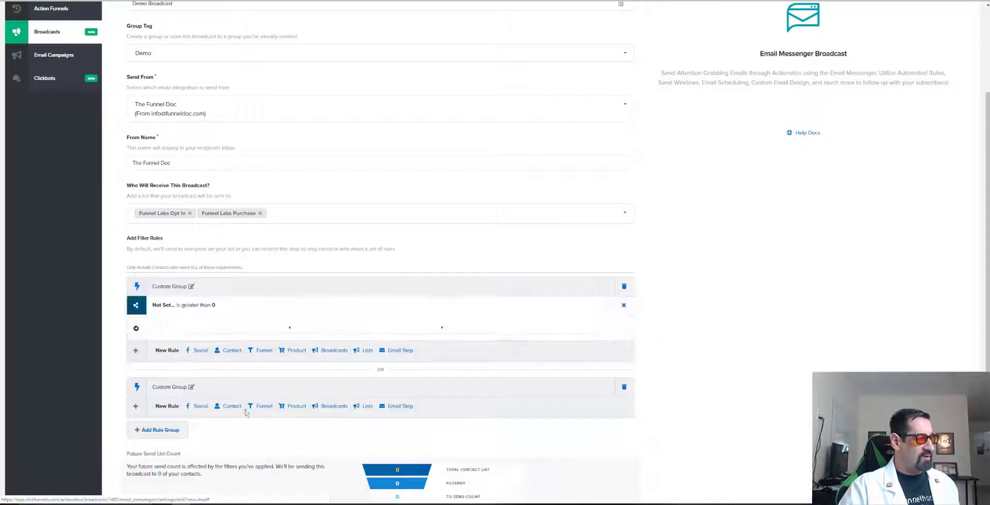
{"action": "left_click", "coordinate": [242, 328]}
{"action": "scroll", "coordinate": [239, 383], "scroll_direction": "down", "scroll_amount": 5}
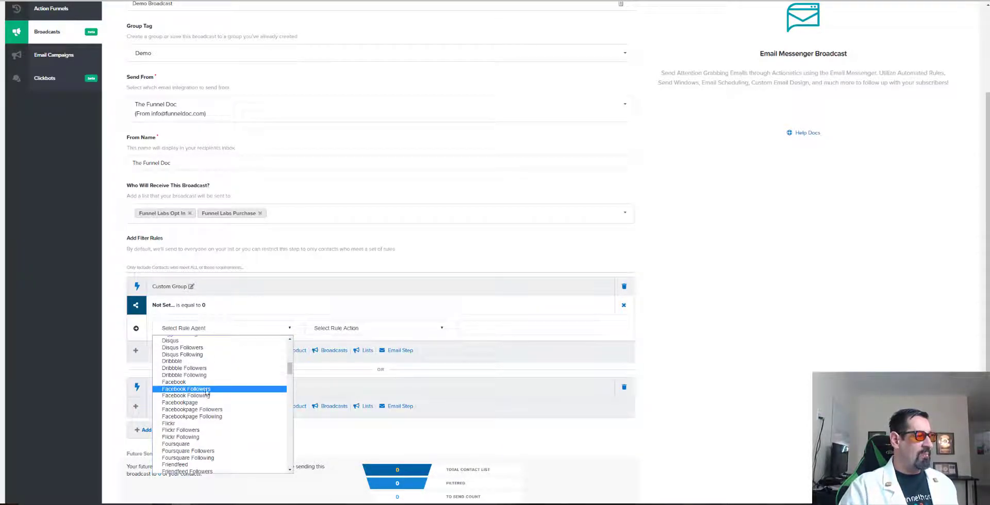
{"action": "left_click", "coordinate": [216, 410]}
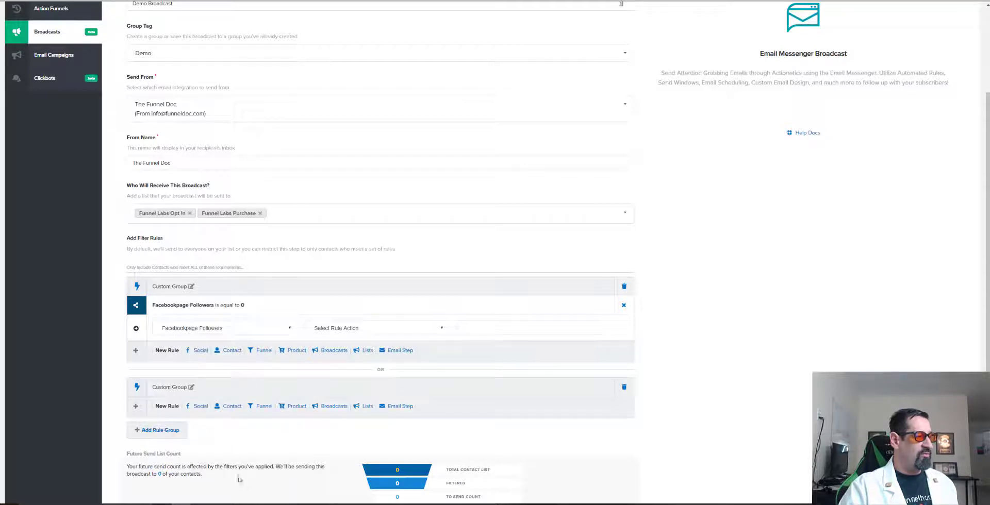
{"action": "left_click", "coordinate": [343, 328]}
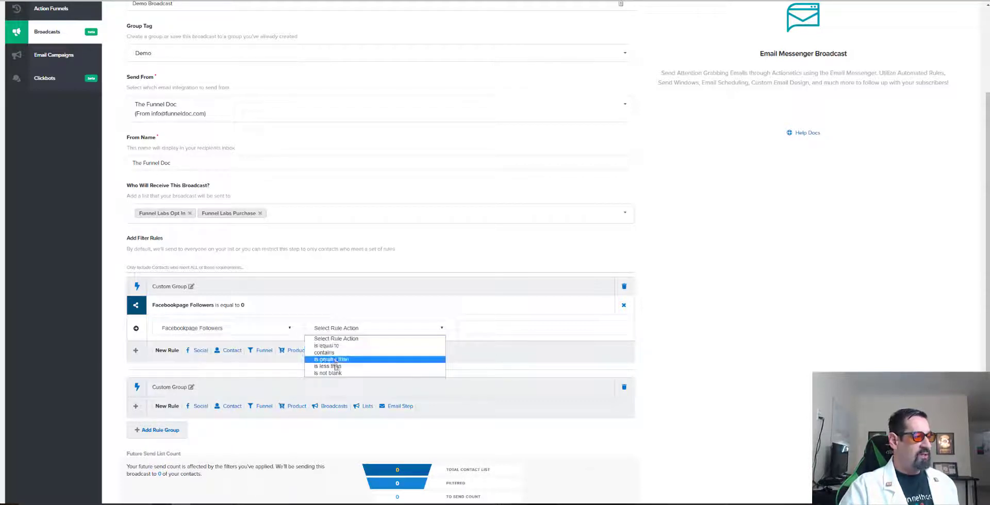
{"action": "left_click", "coordinate": [340, 359]}
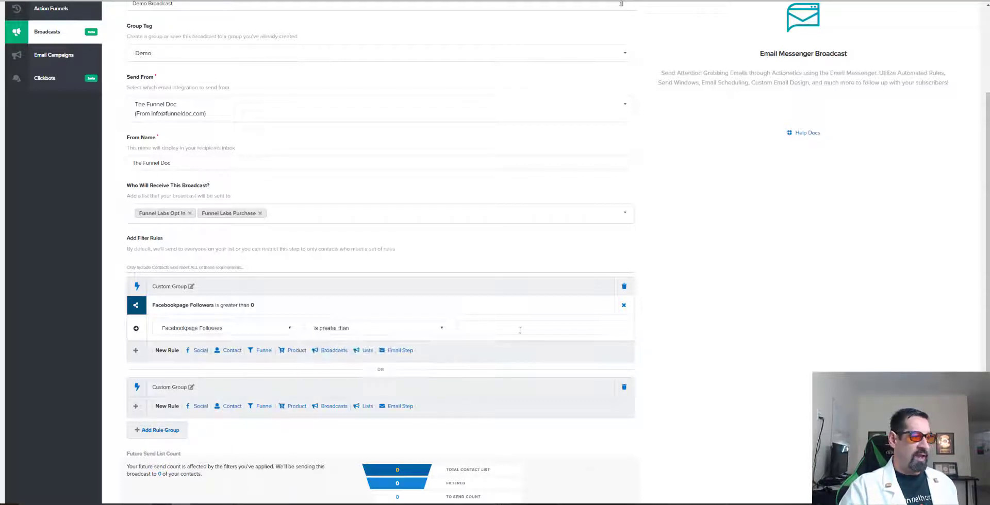
{"action": "type", "text": "10000"}
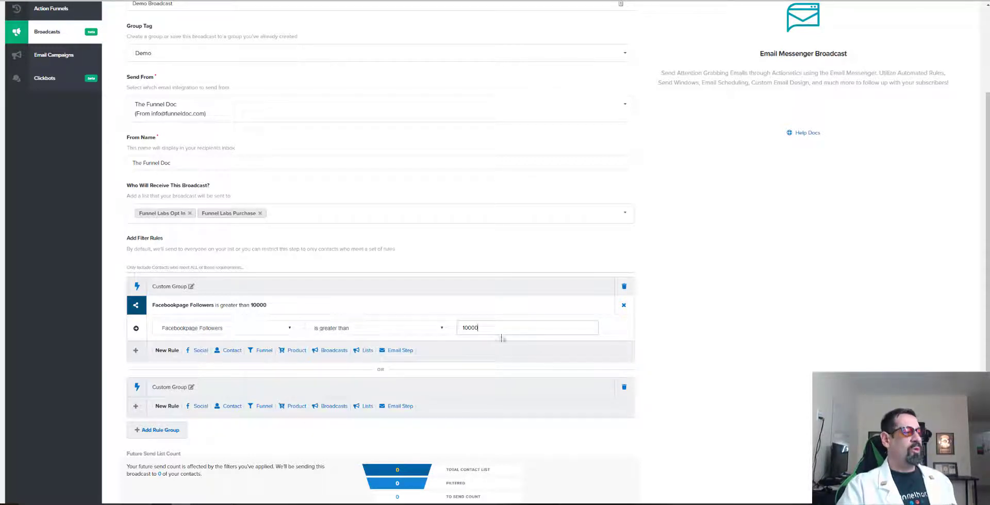
- Delete the empty second rule group and add a funnel rule of Never Visited Step equal to 1 Click Care Circle / Order Confirmation
{"action": "left_click", "coordinate": [624, 387]}
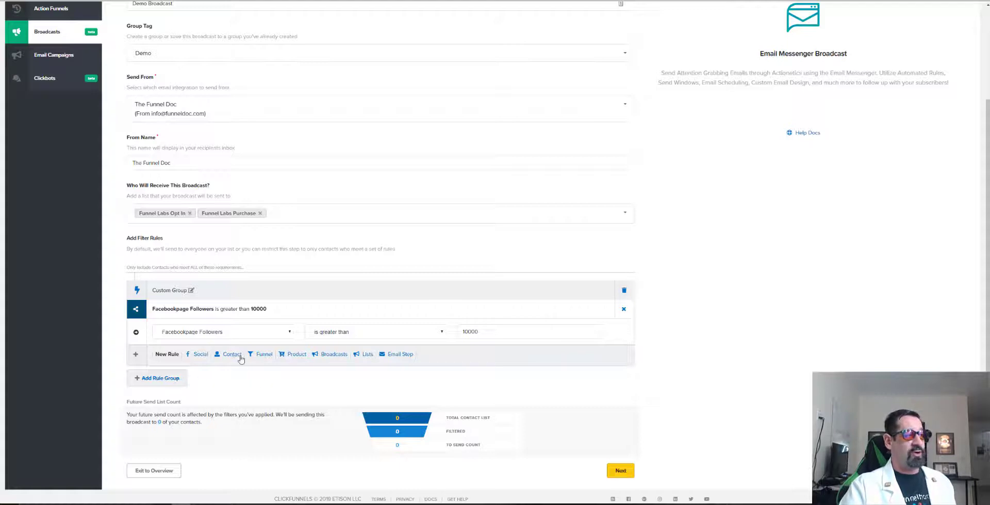
{"action": "left_click", "coordinate": [264, 355]}
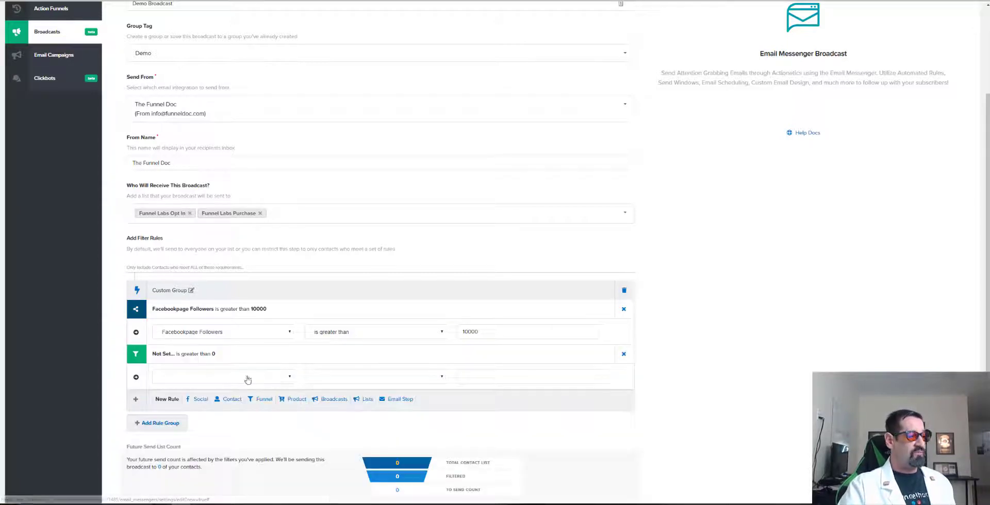
{"action": "left_click", "coordinate": [238, 378]}
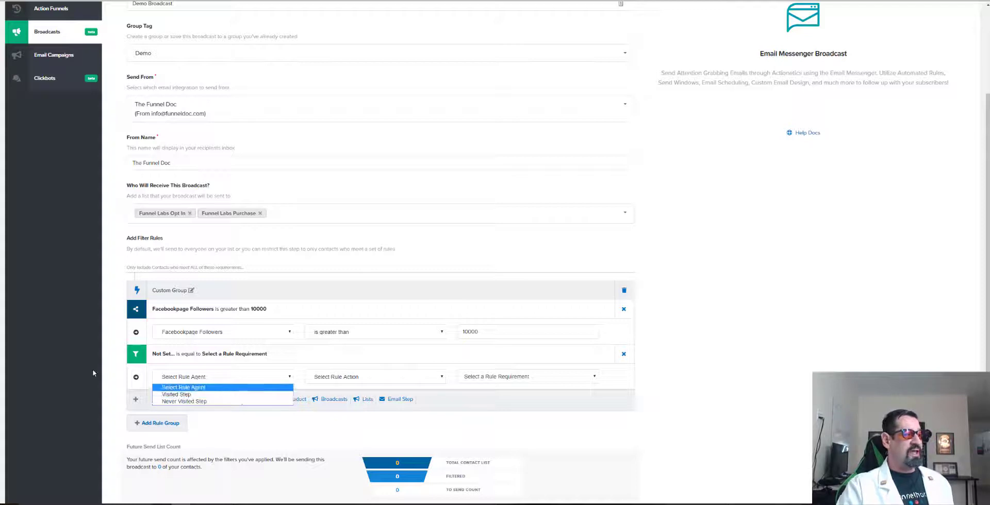
{"action": "left_click", "coordinate": [183, 403]}
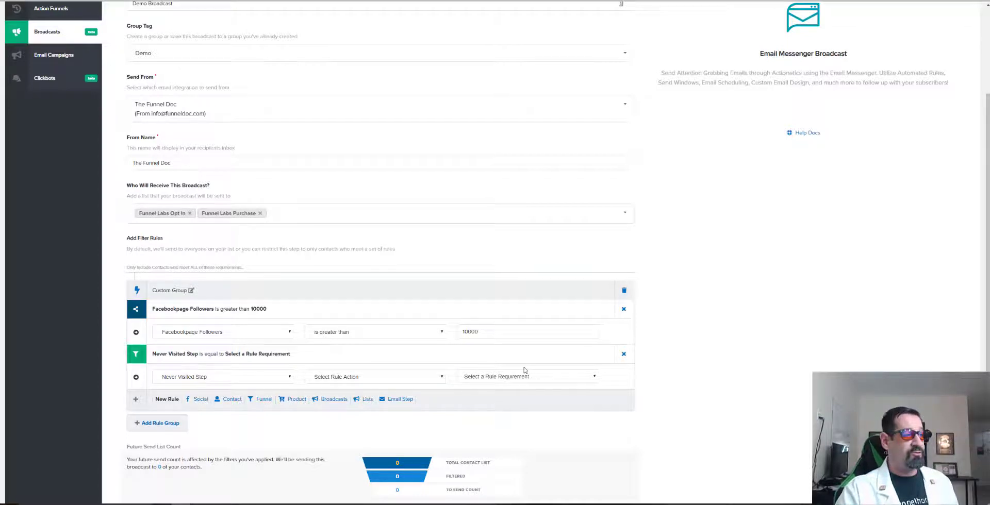
{"action": "left_click", "coordinate": [346, 372]}
{"action": "left_click", "coordinate": [335, 390]}
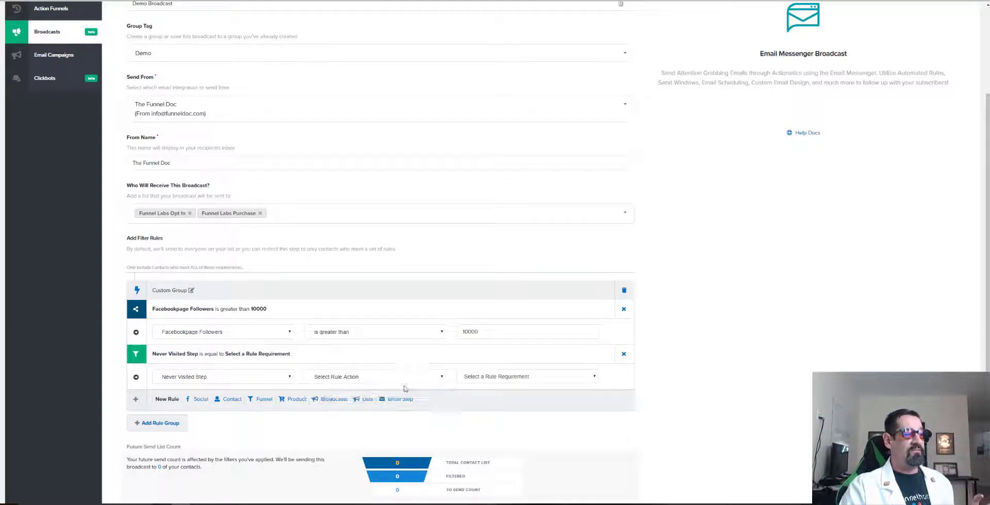
{"action": "left_click", "coordinate": [552, 376]}
{"action": "scroll", "coordinate": [567, 288], "scroll_direction": "down", "scroll_amount": 5}
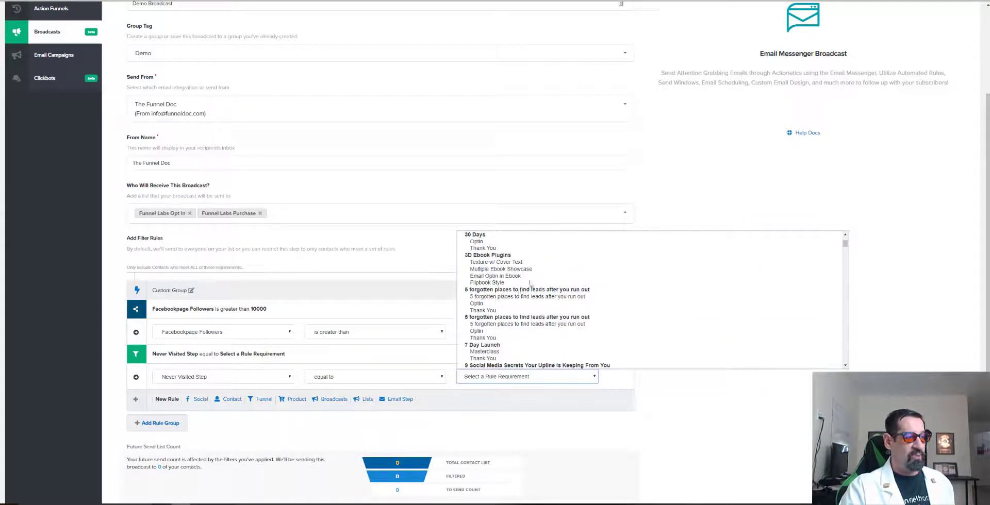
{"action": "scroll", "coordinate": [584, 258], "scroll_direction": "up", "scroll_amount": 5}
{"action": "left_click", "coordinate": [492, 310]}
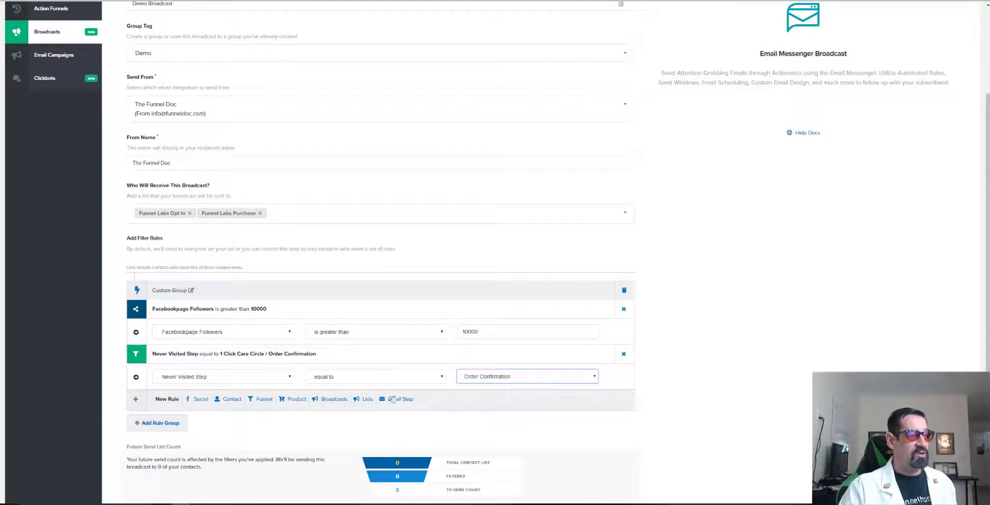
- Add a list rule and an email step rule to the custom group and examine their rule agent options
{"action": "left_click", "coordinate": [366, 400]}
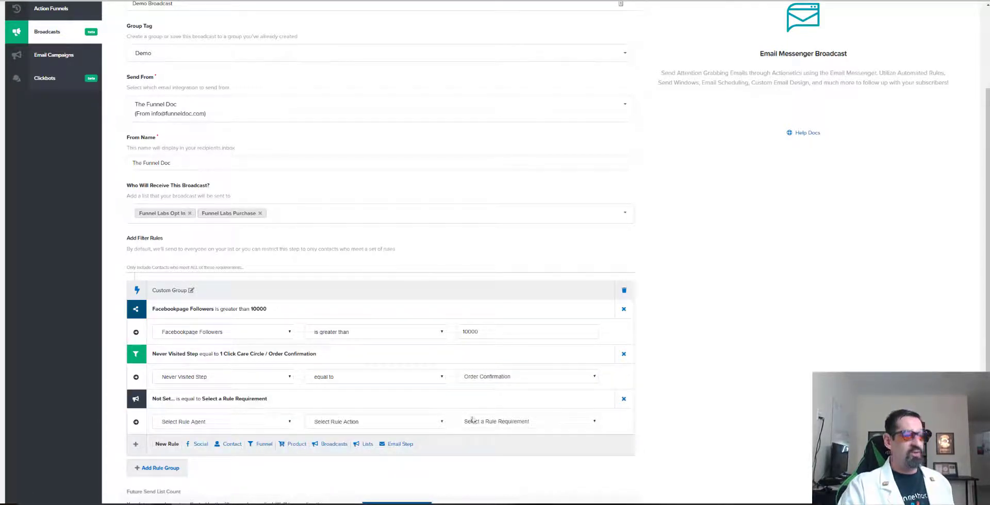
{"action": "left_click", "coordinate": [272, 424]}
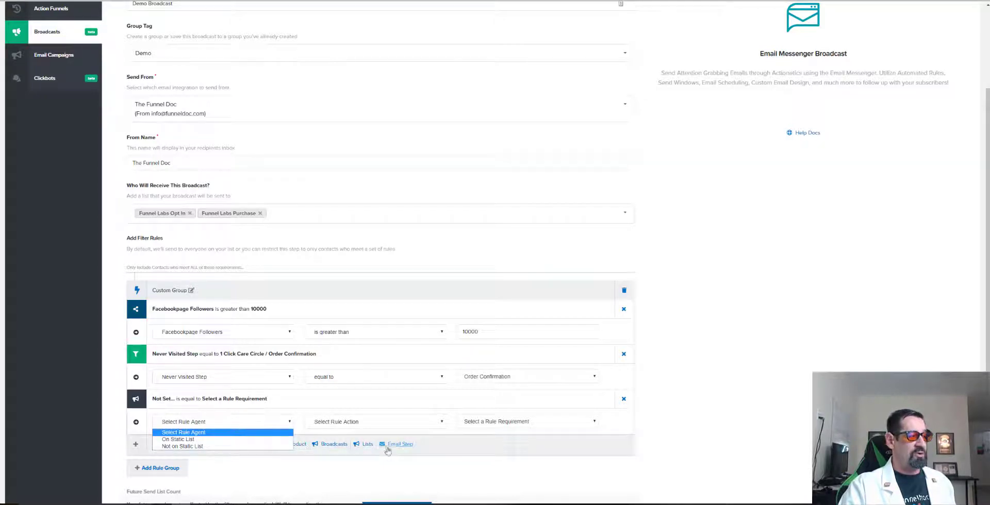
{"action": "left_click", "coordinate": [433, 452]}
{"action": "left_click", "coordinate": [400, 444]}
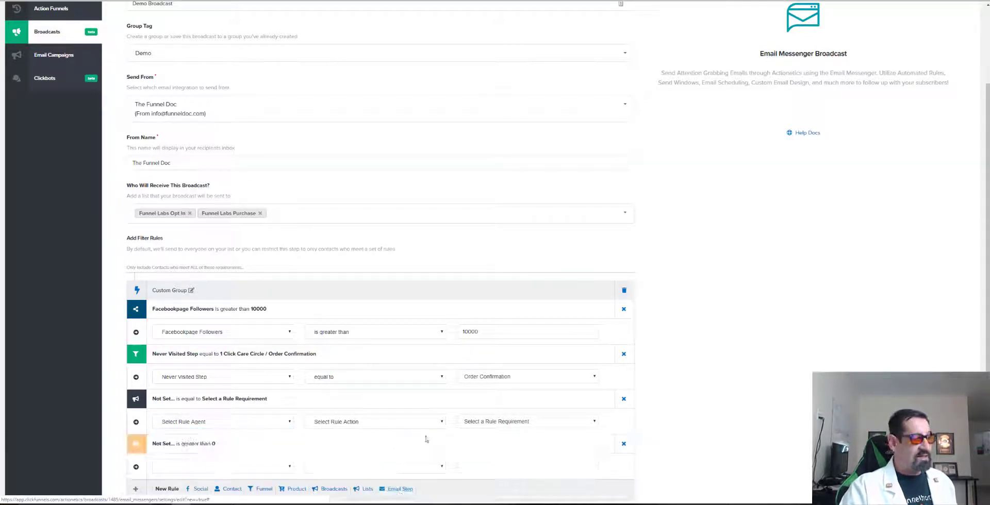
{"action": "scroll", "coordinate": [361, 386], "scroll_direction": "down", "scroll_amount": 3}
{"action": "left_click", "coordinate": [226, 309]}
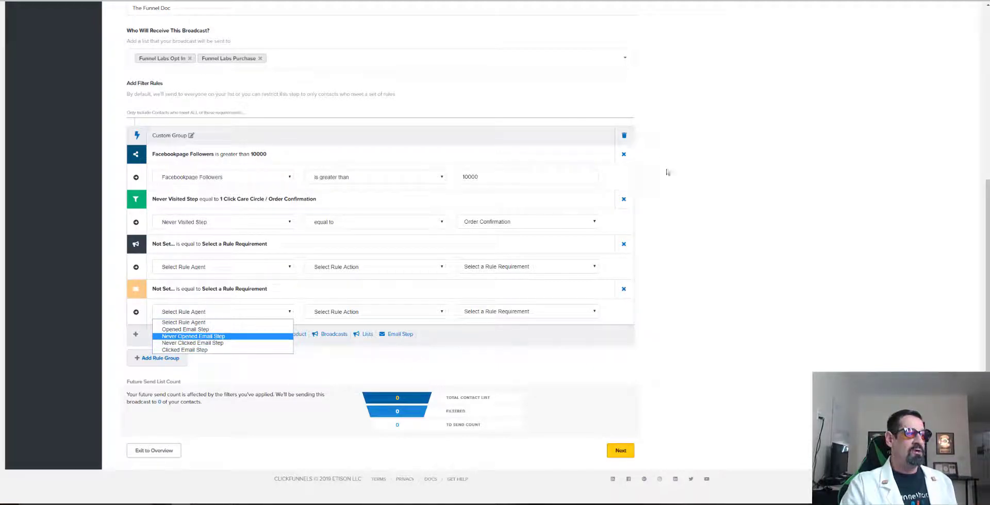
- Delete the custom rule group with all its filter rules
{"action": "left_click", "coordinate": [624, 135]}
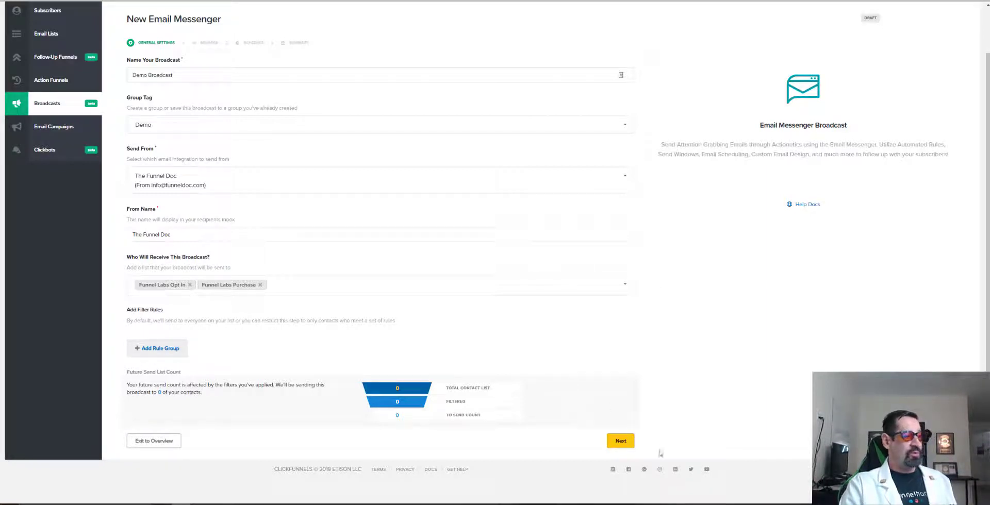
- Save the general settings, go back to recheck the send list count, and continue to the message stage
{"action": "left_click", "coordinate": [620, 441]}
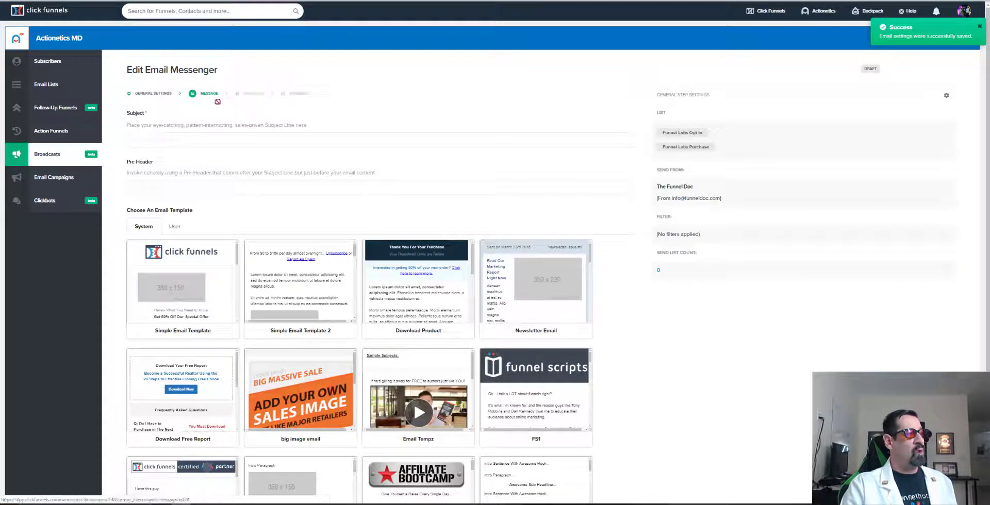
{"action": "left_click", "coordinate": [153, 94]}
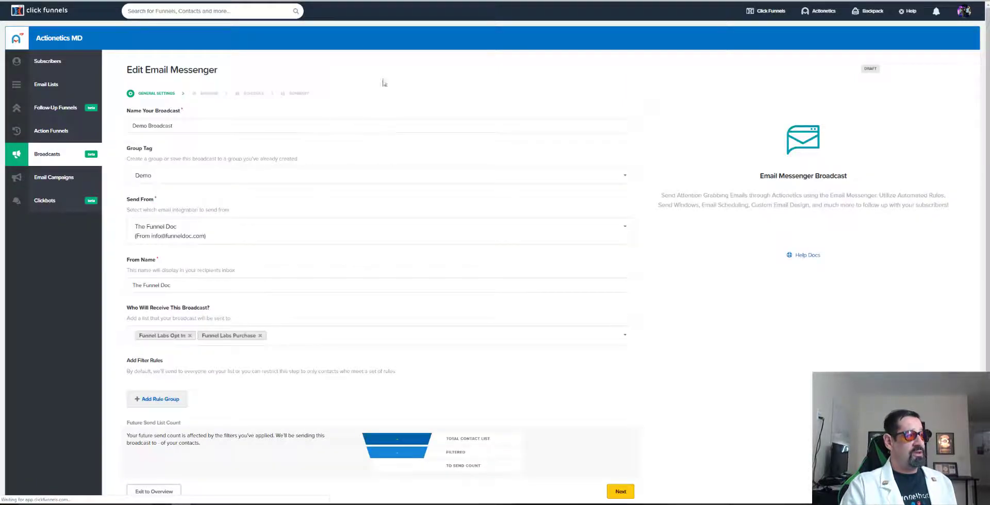
{"action": "scroll", "coordinate": [594, 386], "scroll_direction": "down", "scroll_amount": 1}
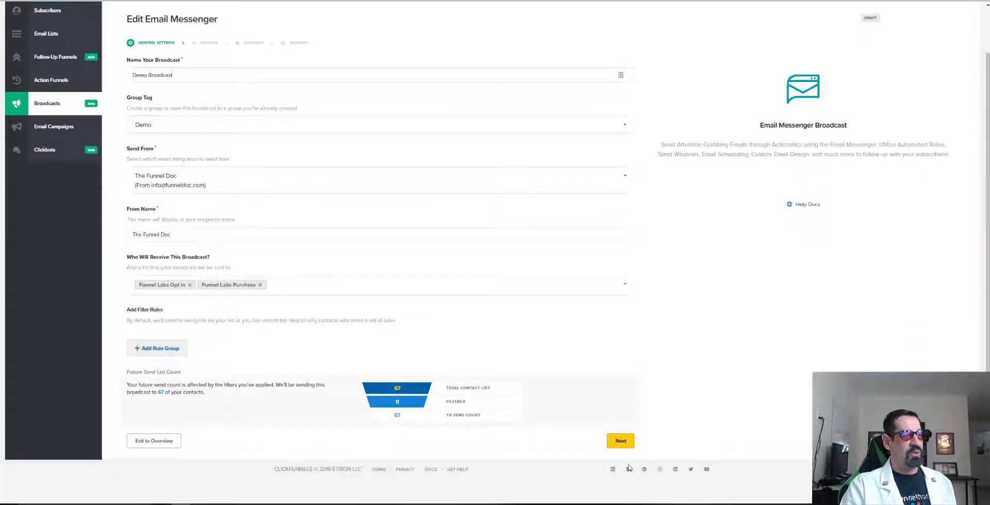
{"action": "left_click", "coordinate": [619, 441]}
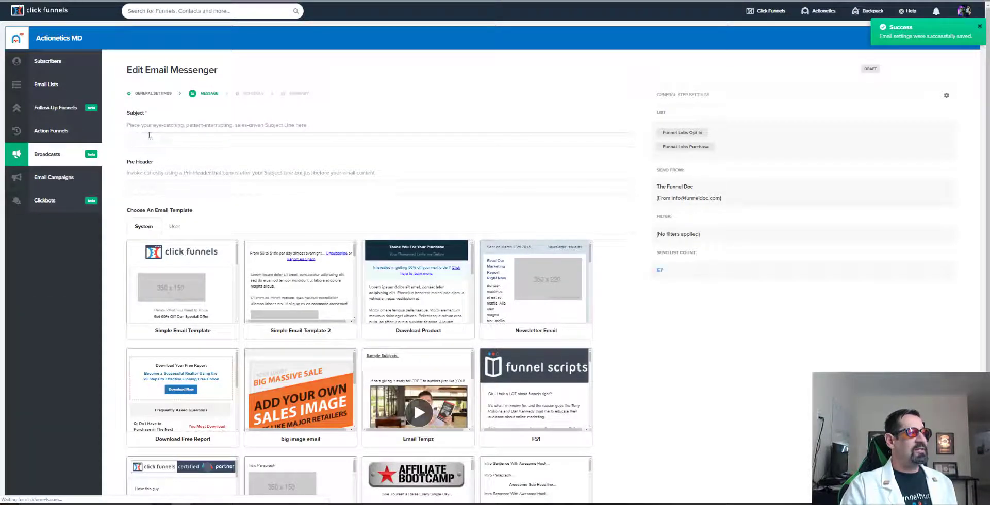
- Copy the Astonished Face emoji from Emojipedia and return to the broadcast's subject line
{"action": "left_click", "coordinate": [208, 142]}
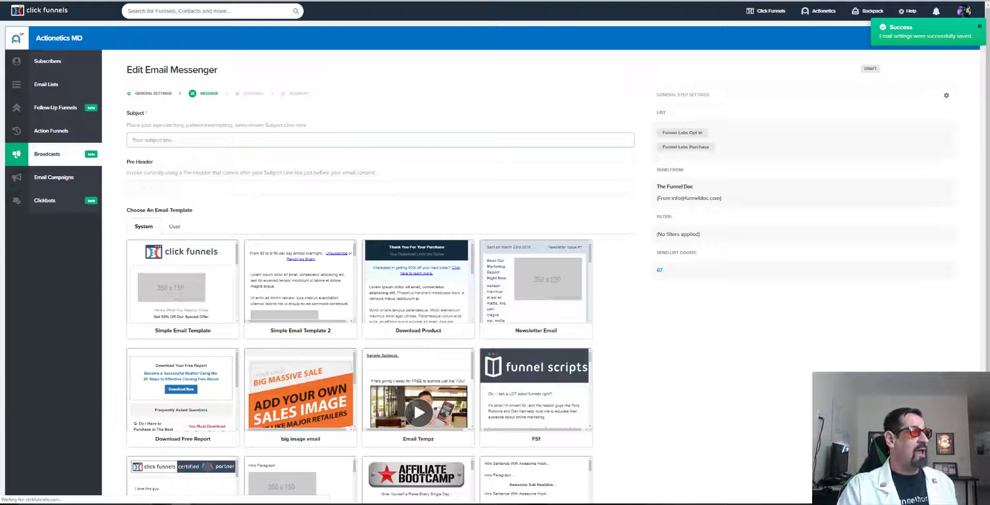
{"action": "key", "text": "ctrl+t"}
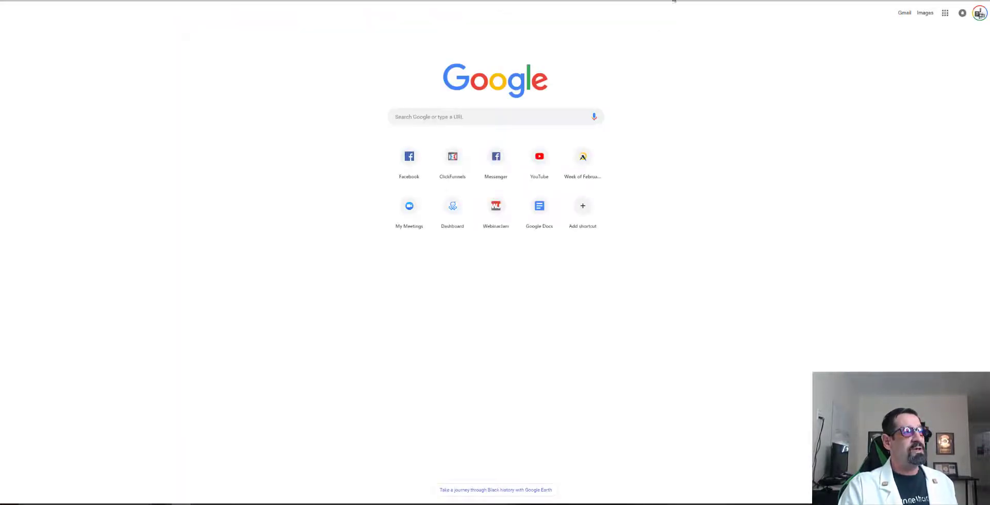
{"action": "left_click", "coordinate": [701, 24]}
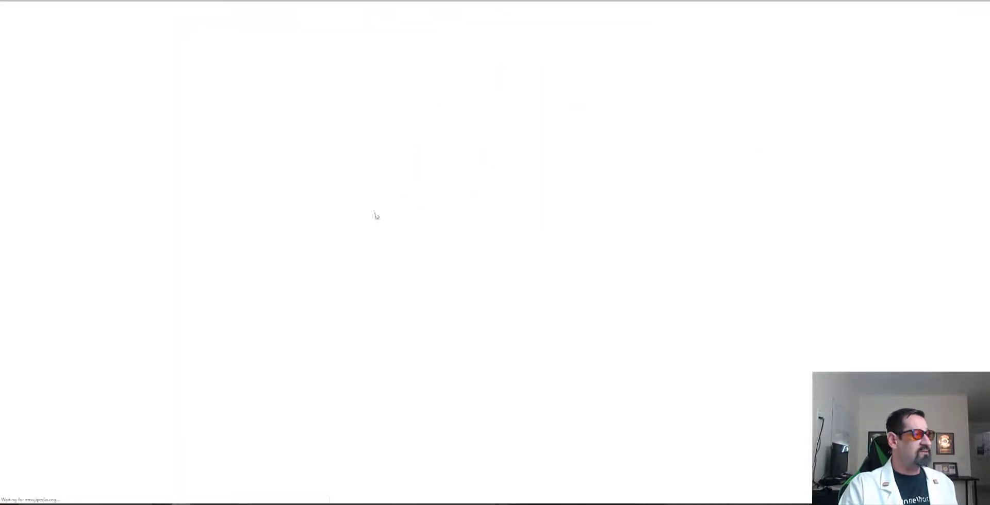
{"action": "left_click", "coordinate": [409, 215]}
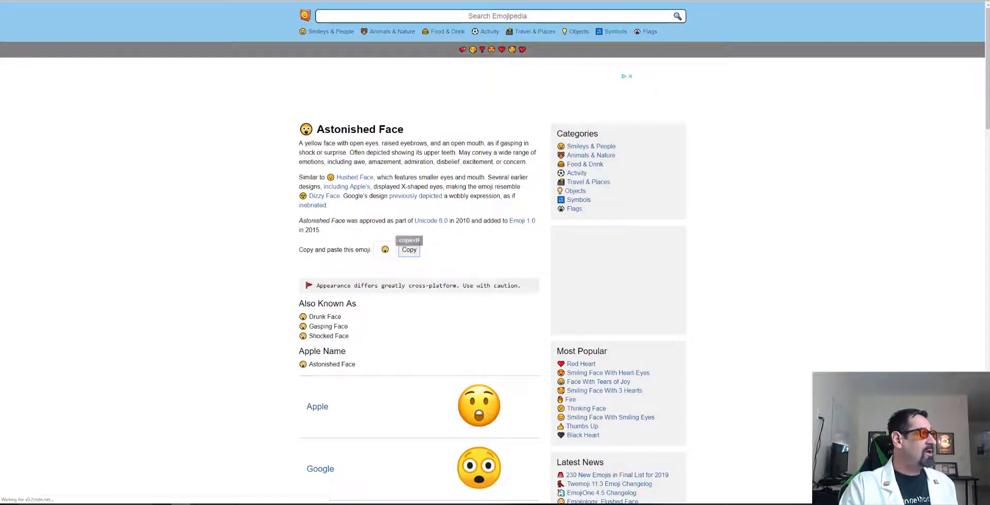
{"action": "key", "text": "ctrl+w"}
- Start the subject line with four Astonished Face emojis followed by "[Revealed] Secrets to"
{"action": "key", "text": "ctrl+v"}
{"action": "key", "text": "ctrl+v"}
{"action": "key", "text": "ctrl+v"}
{"action": "key", "text": "ctrl+v"}
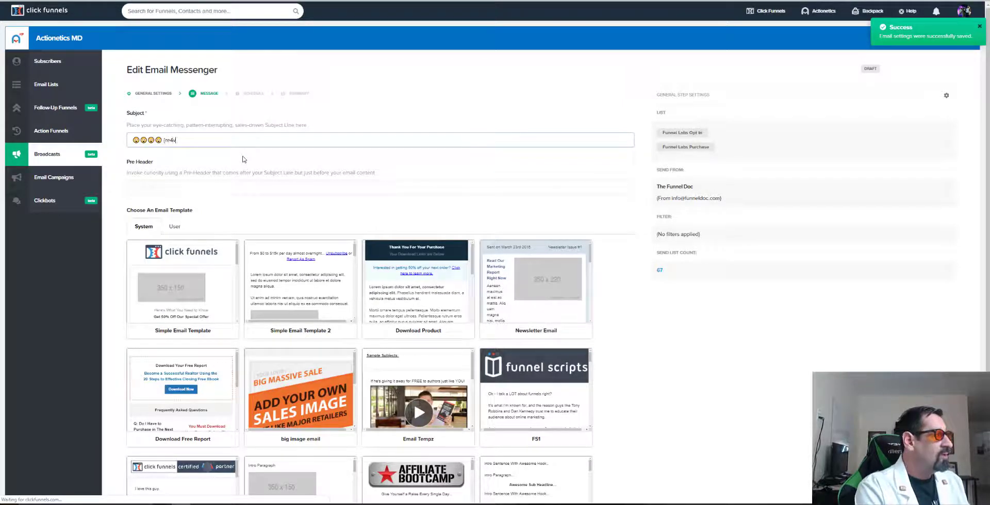
{"action": "type", "text": "[Rev"}
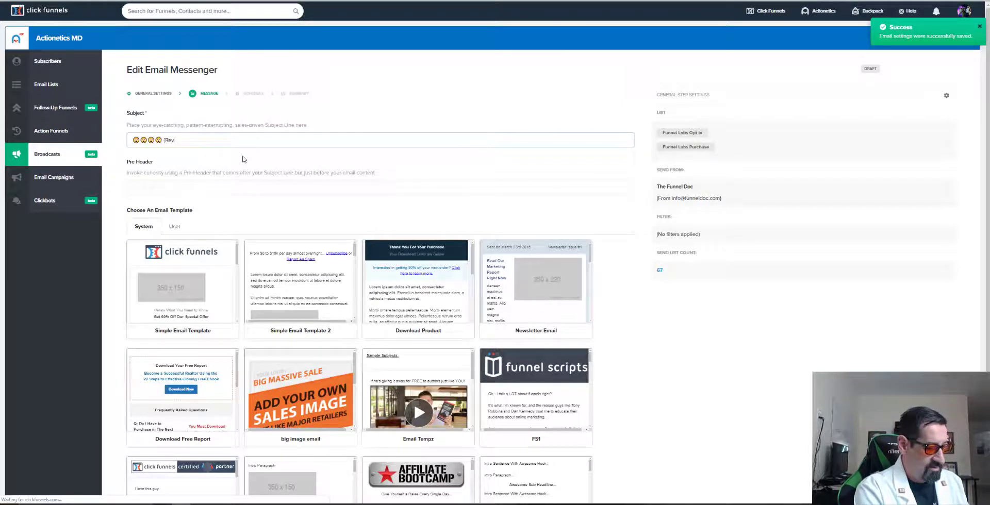
{"action": "type", "text": "ealed"}
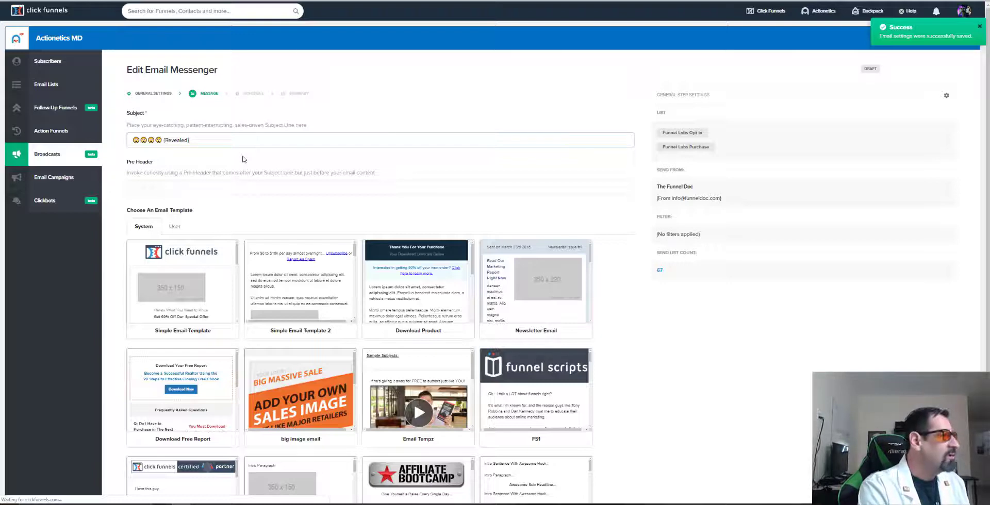
{"action": "type", "text": "] Secrets to "}
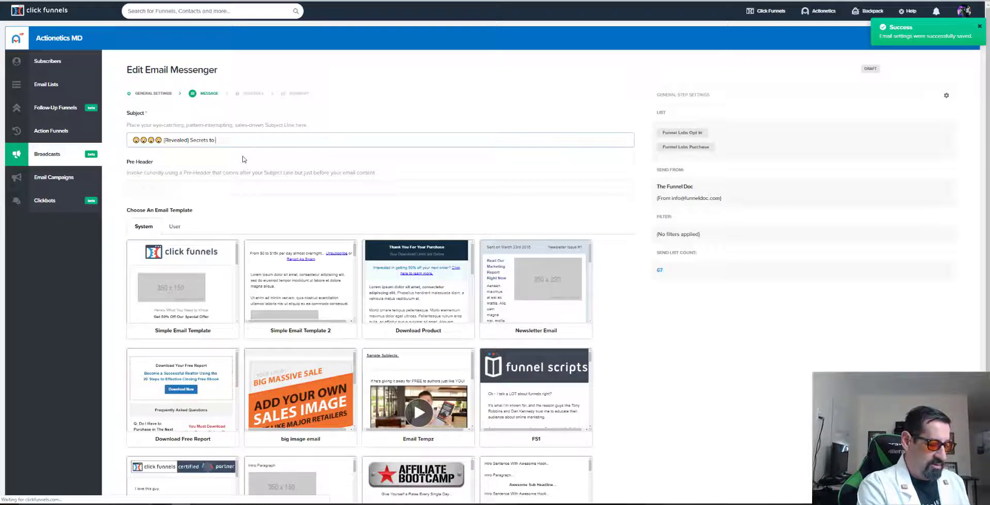
- Continue the subject line with the words "One Million dollar funnel"
{"action": "type", "text": "ONe"}
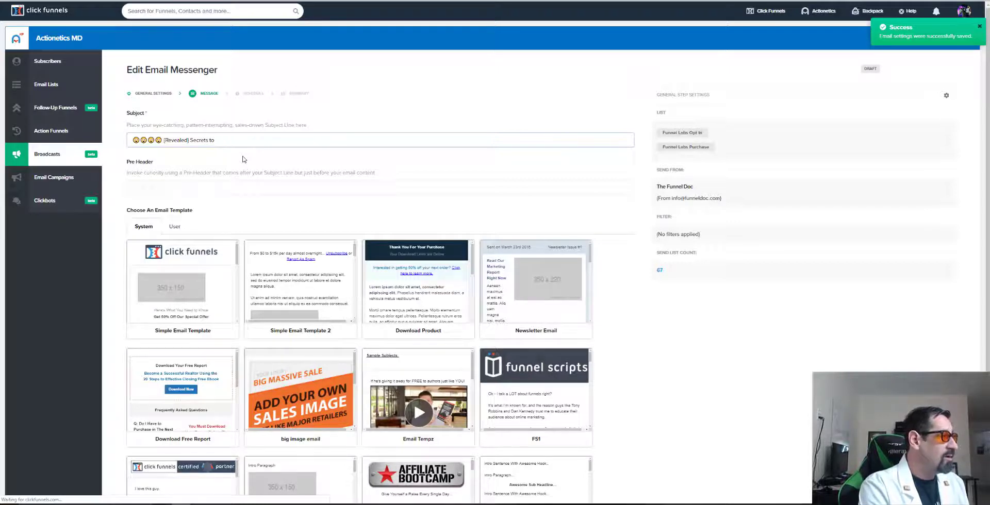
{"action": "key", "text": "BackSpace"}
{"action": "key", "text": "BackSpace"}
{"action": "type", "text": "ne"}
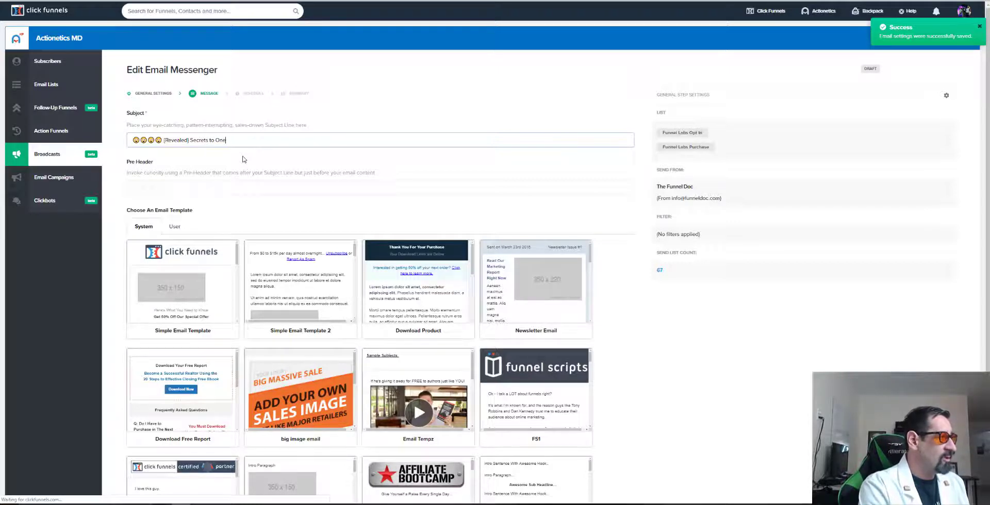
{"action": "type", "text": " Miol"}
{"action": "key", "text": "BackSpace"}
{"action": "key", "text": "BackSpace"}
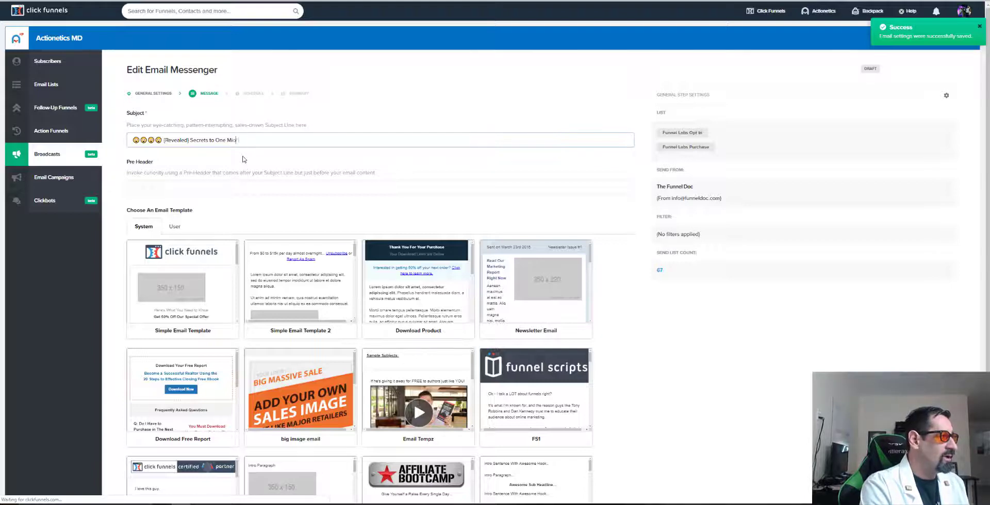
{"action": "type", "text": "llion dao"}
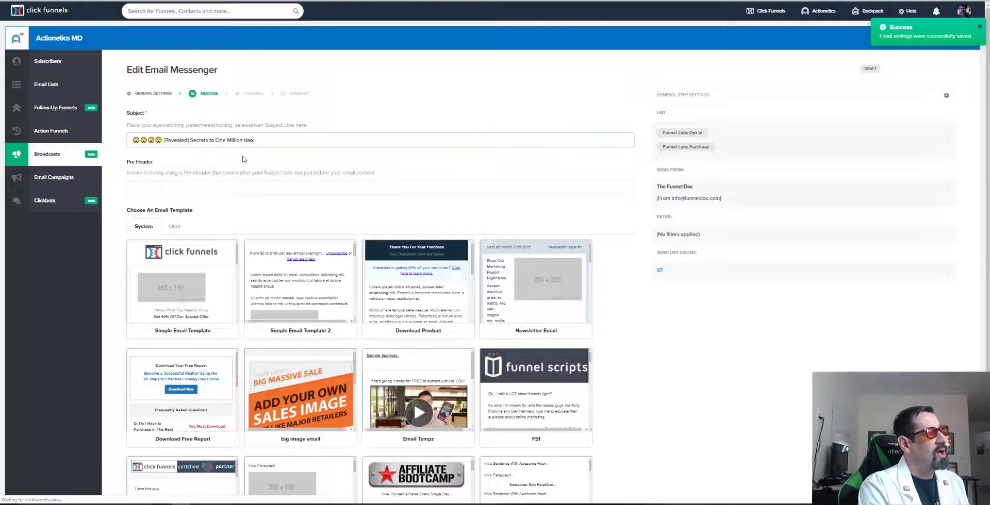
{"action": "key", "text": "BackSpace"}
{"action": "key", "text": "BackSpace"}
{"action": "type", "text": "ollar funnel"}
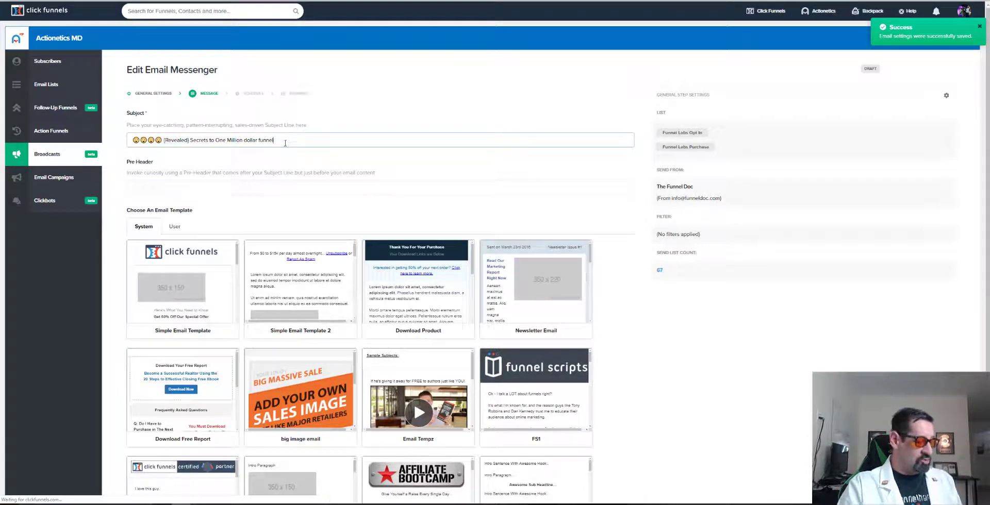
- End the subject line with four more Astonished Face emojis
{"action": "key", "text": "ctrl+v"}
{"action": "key", "text": "ctrl+v"}
{"action": "key", "text": "ctrl+v"}
{"action": "key", "text": "ctrl+v"}
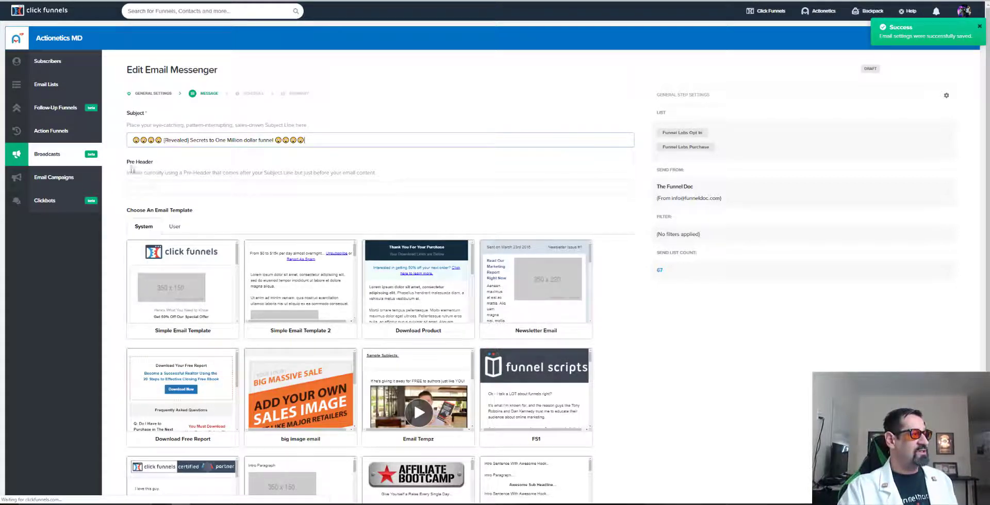
- Set the broadcast's pre-header to "open"
{"action": "left_click_drag", "start_coordinate": [126, 162], "coordinate": [159, 168]}
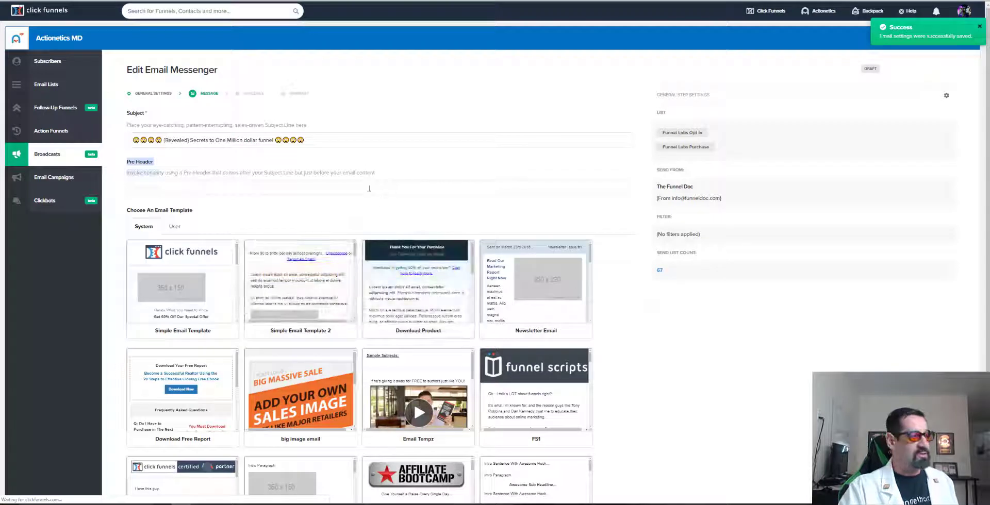
{"action": "left_click", "coordinate": [363, 215]}
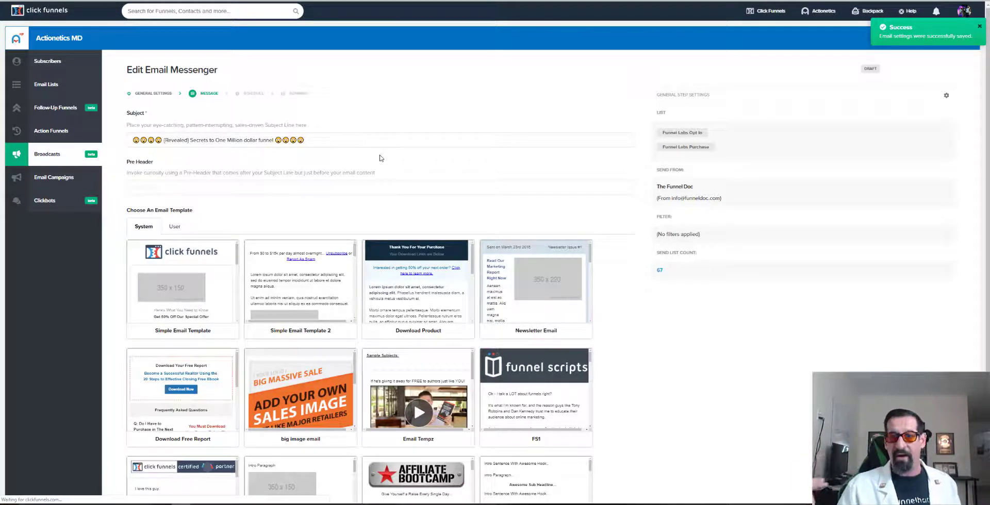
{"action": "mouse_move", "coordinate": [515, 276]}
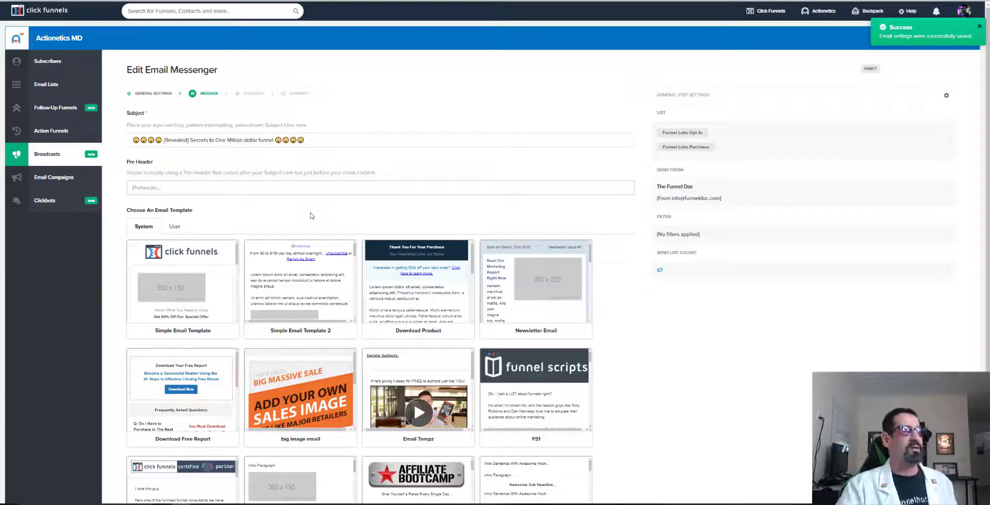
{"action": "left_click", "coordinate": [488, 192]}
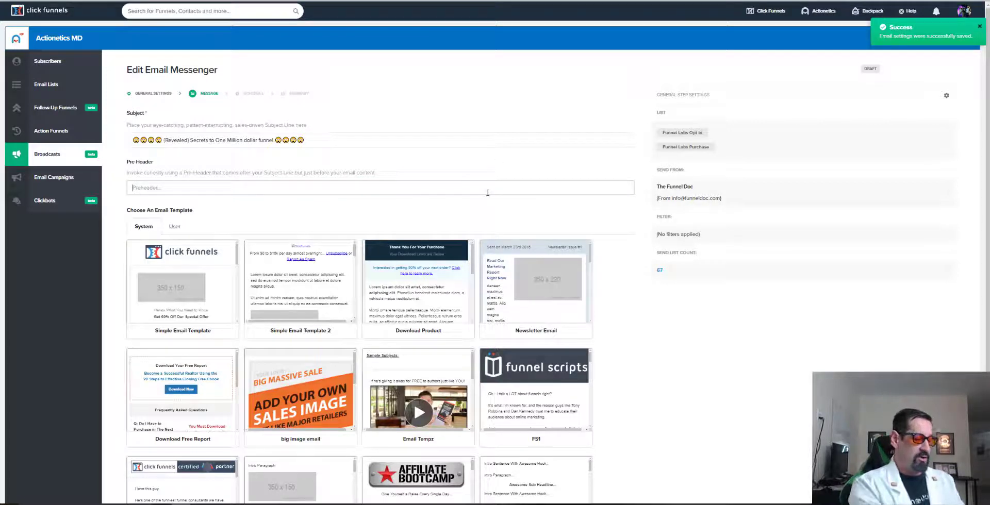
{"action": "type", "text": "opal"}
- Preview the second Basic Funnel Doc Email among the user templates and select it for the broadcast
{"action": "scroll", "coordinate": [721, 250], "scroll_direction": "down", "scroll_amount": 3}
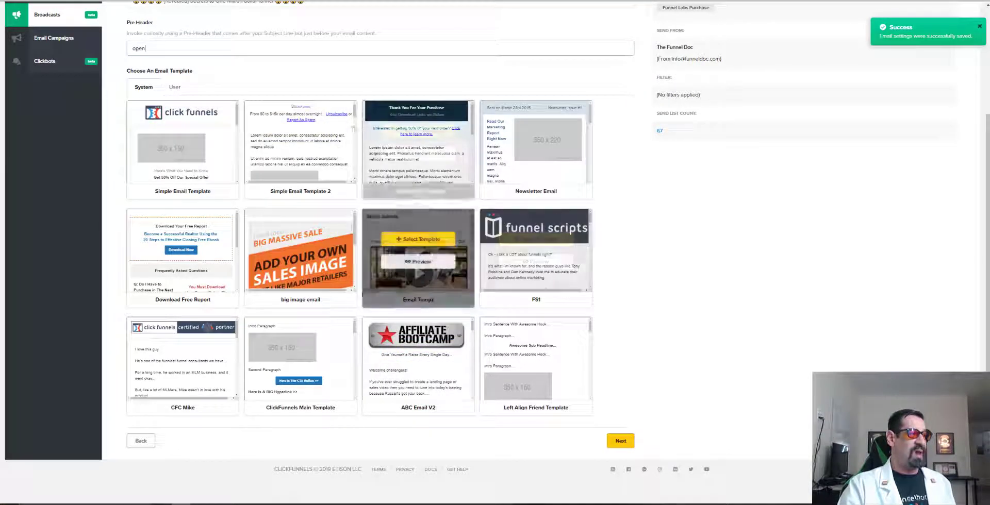
{"action": "left_click", "coordinate": [174, 86]}
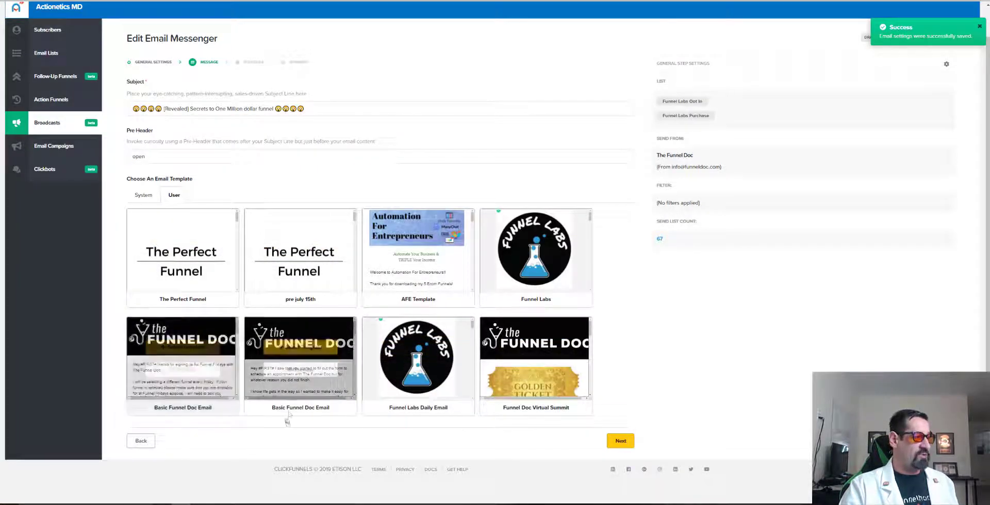
{"action": "mouse_move", "coordinate": [310, 347]}
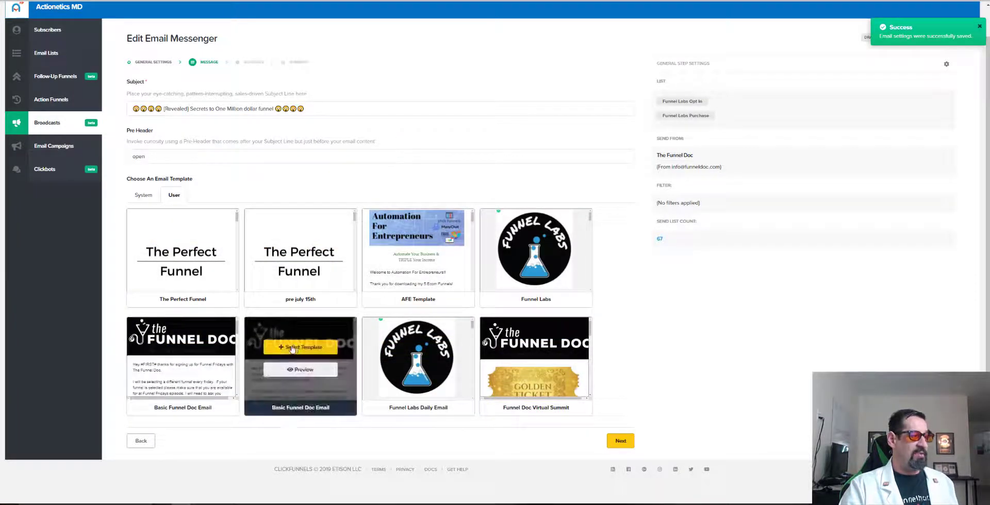
{"action": "left_click", "coordinate": [300, 370]}
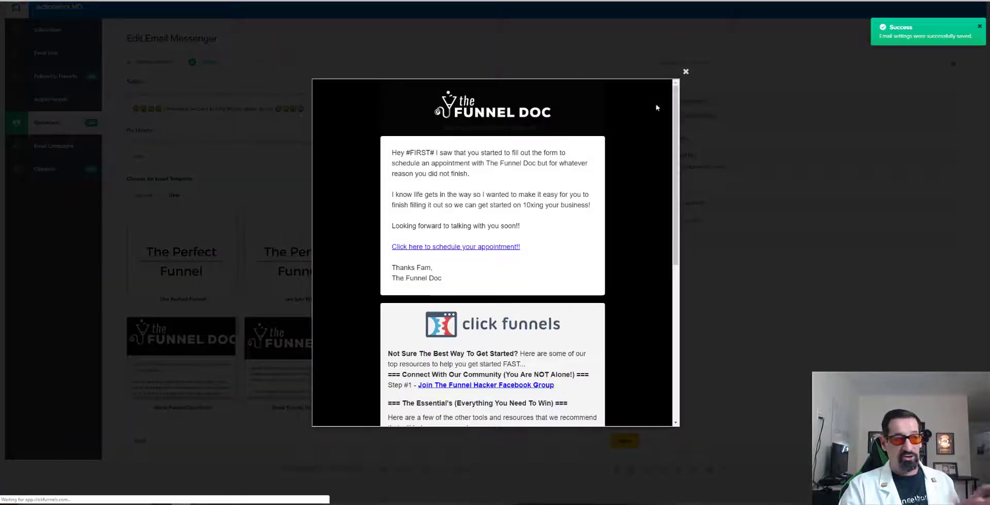
{"action": "scroll", "coordinate": [400, 244], "scroll_direction": "down", "scroll_amount": 10}
{"action": "scroll", "coordinate": [399, 244], "scroll_direction": "up", "scroll_amount": 10}
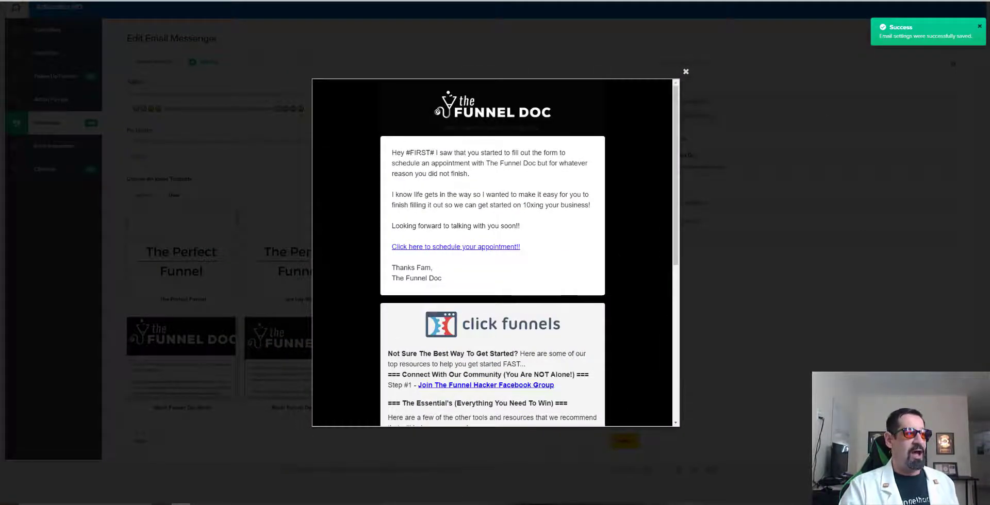
{"action": "left_click", "coordinate": [685, 73]}
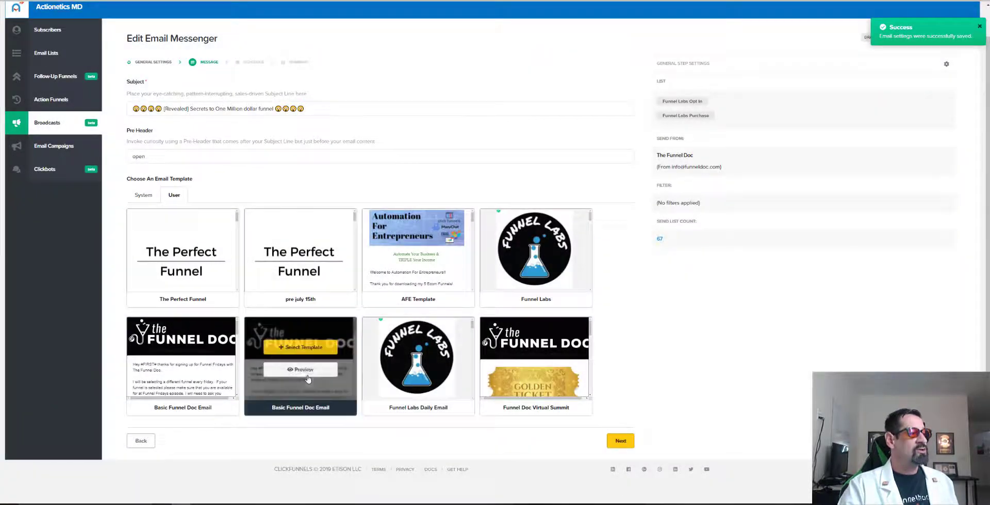
{"action": "left_click", "coordinate": [303, 347]}
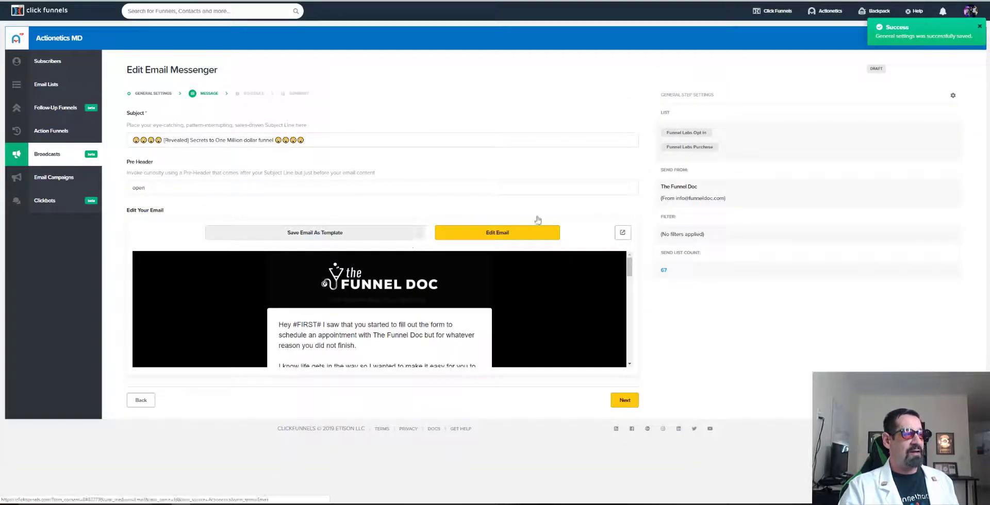
- Open the email for editing and delete the row with the click funnels logo and recommended resources
{"action": "left_click", "coordinate": [497, 236]}
{"action": "scroll", "coordinate": [443, 232], "scroll_direction": "down", "scroll_amount": 4}
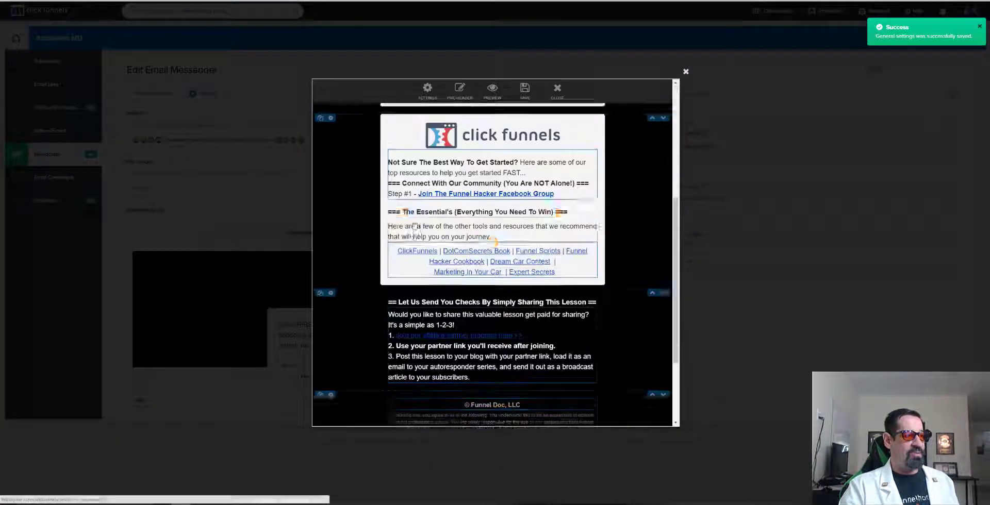
{"action": "scroll", "coordinate": [492, 264], "scroll_direction": "up", "scroll_amount": 3}
{"action": "scroll", "coordinate": [492, 264], "scroll_direction": "down", "scroll_amount": 1}
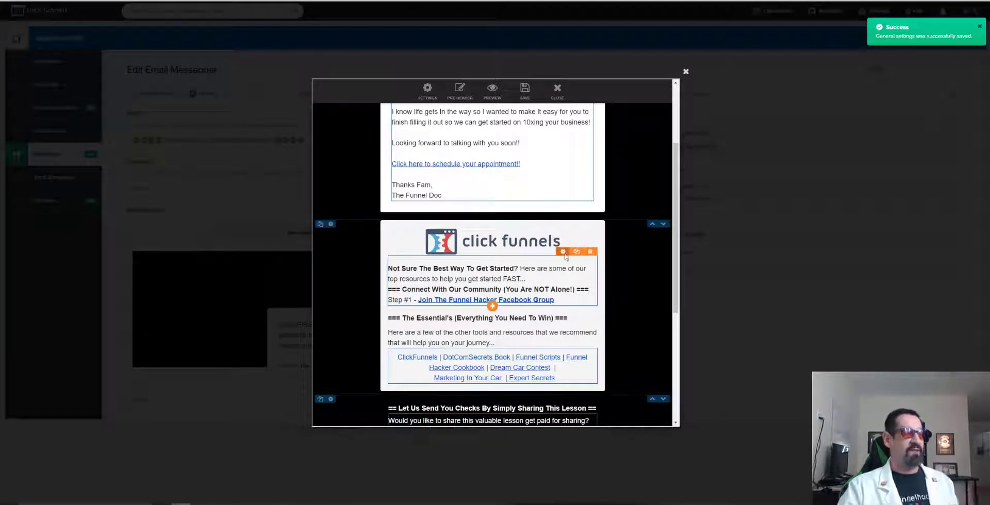
{"action": "left_click", "coordinate": [331, 224]}
{"action": "left_click", "coordinate": [379, 264]}
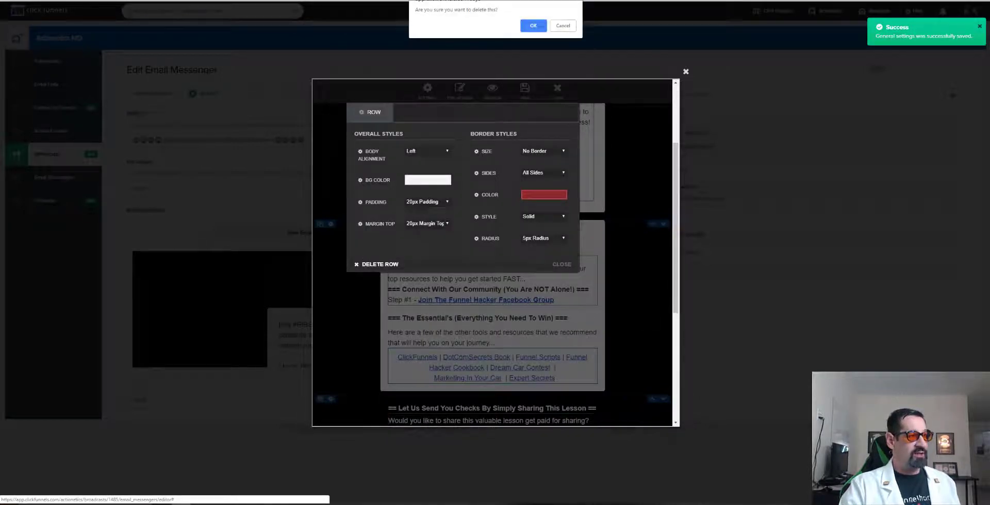
{"action": "left_click", "coordinate": [532, 24]}
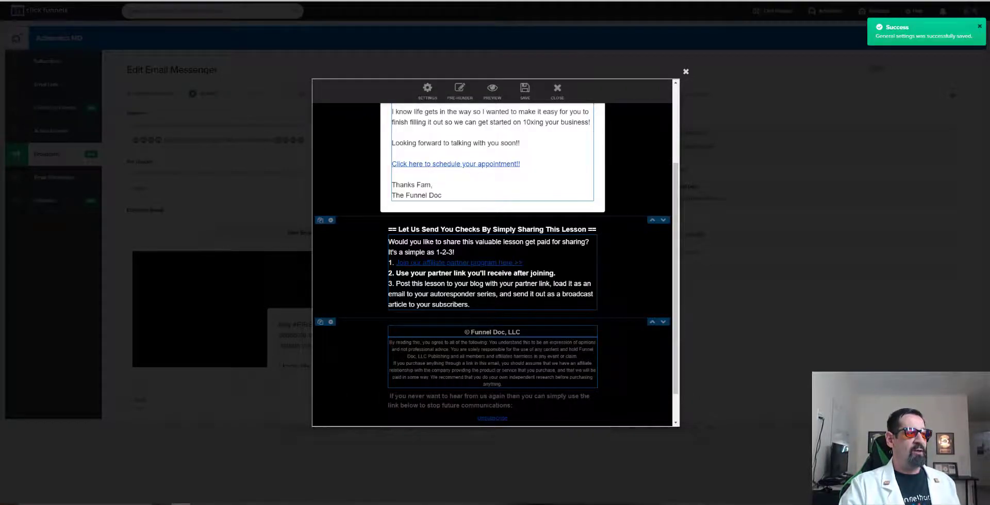
- Delete the affiliate row headed "Let Us Send You Checks By Simply Sharing This Lesson" from the email
{"action": "left_click", "coordinate": [331, 220]}
{"action": "left_click", "coordinate": [377, 250]}
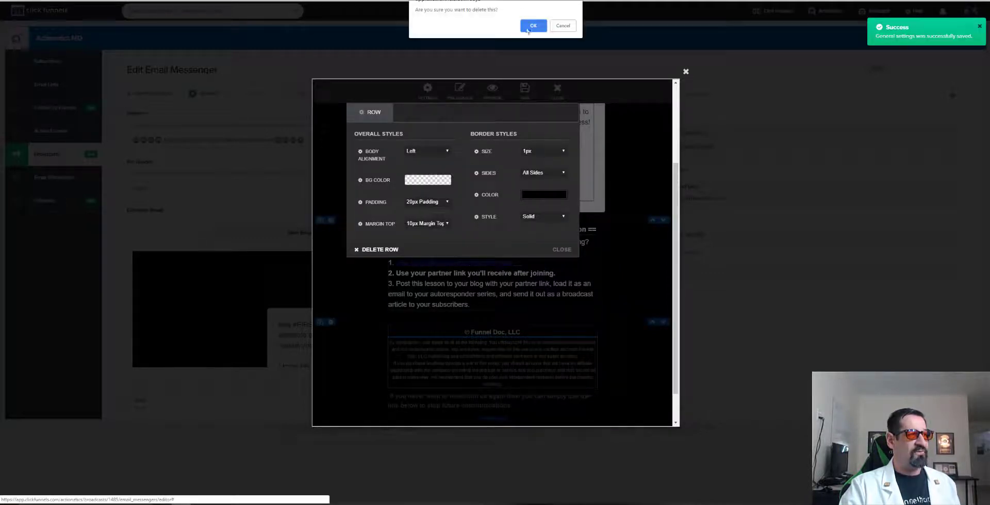
{"action": "left_click", "coordinate": [534, 22]}
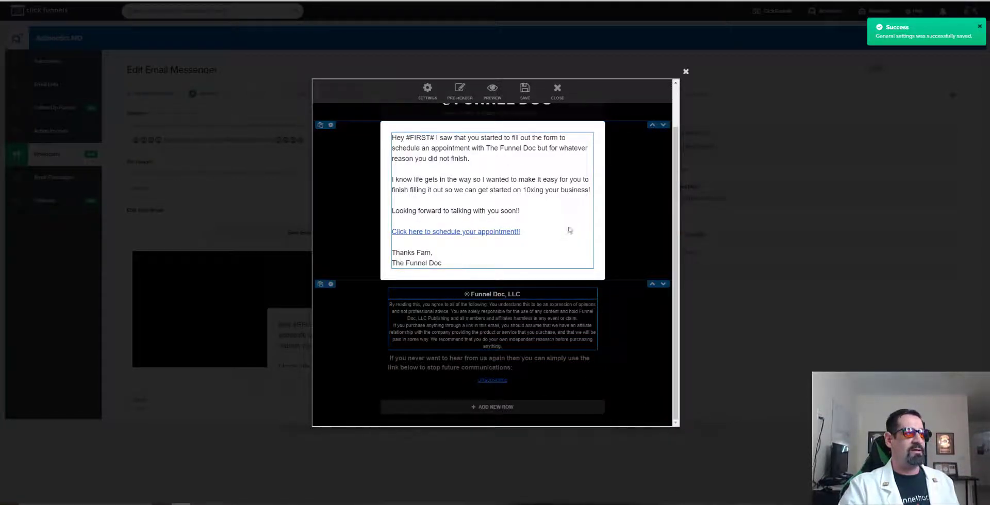
- Save the edited email and close the email editor
{"action": "scroll", "coordinate": [570, 237], "scroll_direction": "up", "scroll_amount": 1}
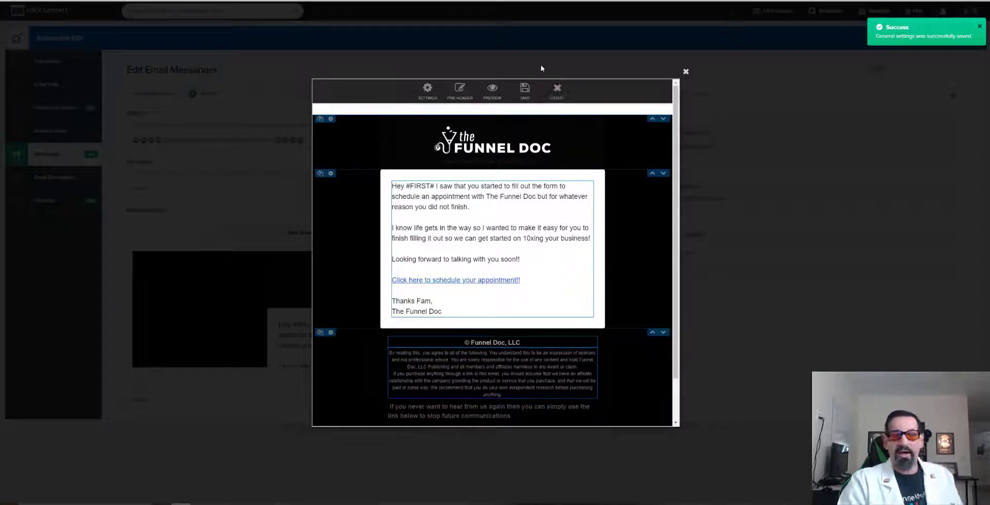
{"action": "left_click", "coordinate": [523, 95]}
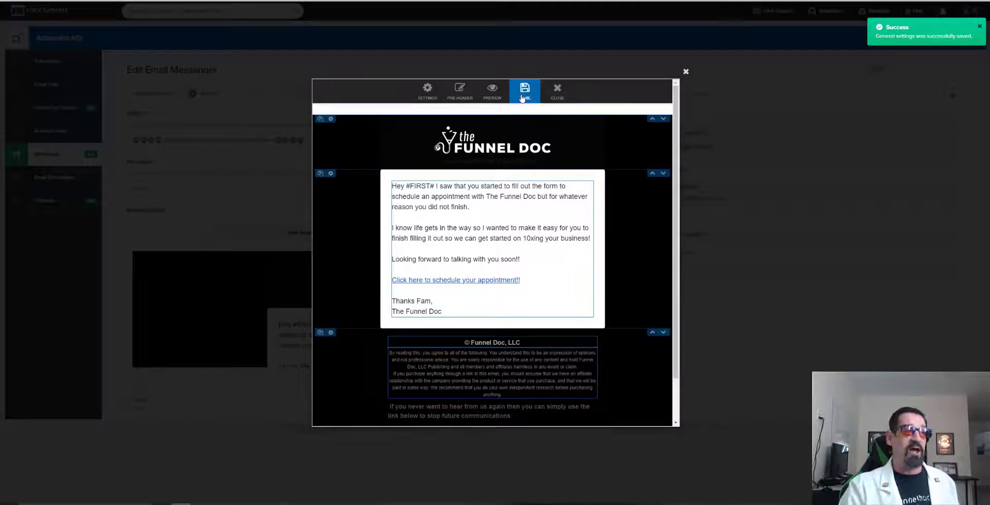
{"action": "left_click", "coordinate": [563, 98]}
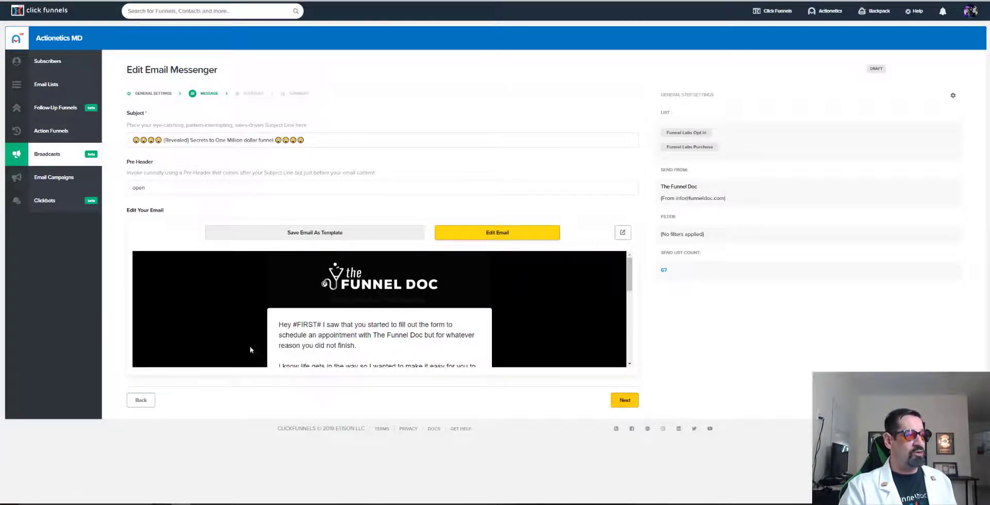
{"action": "left_click", "coordinate": [321, 234]}
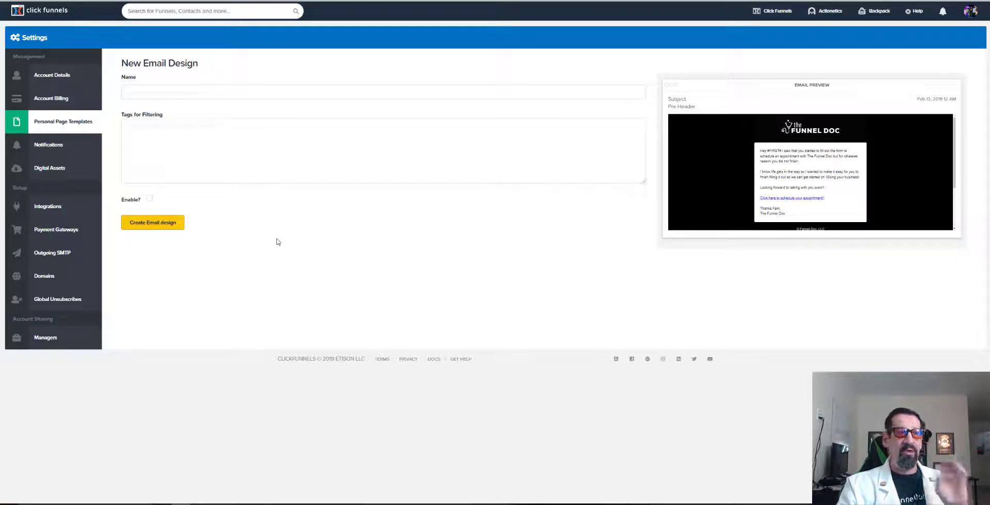
{"action": "left_click", "coordinate": [149, 199]}
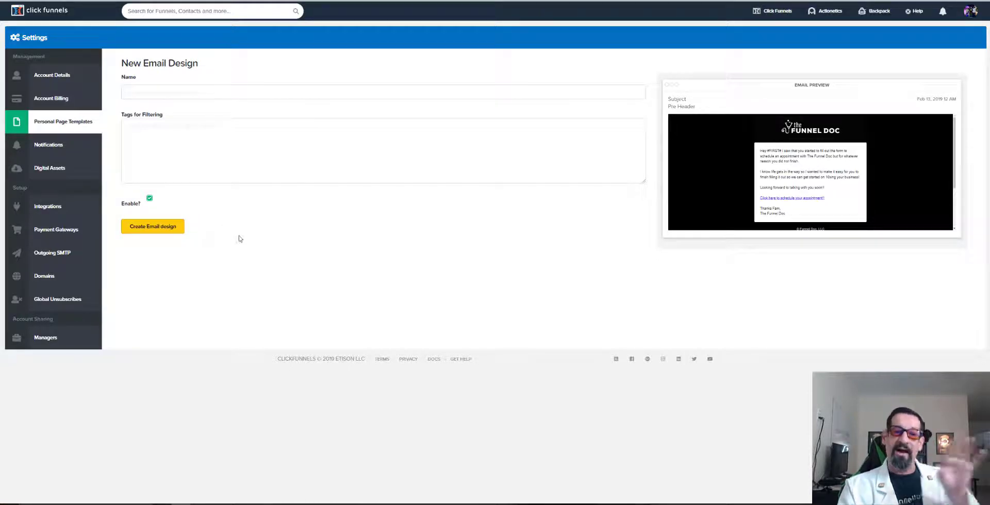
{"action": "left_click", "coordinate": [150, 199]}
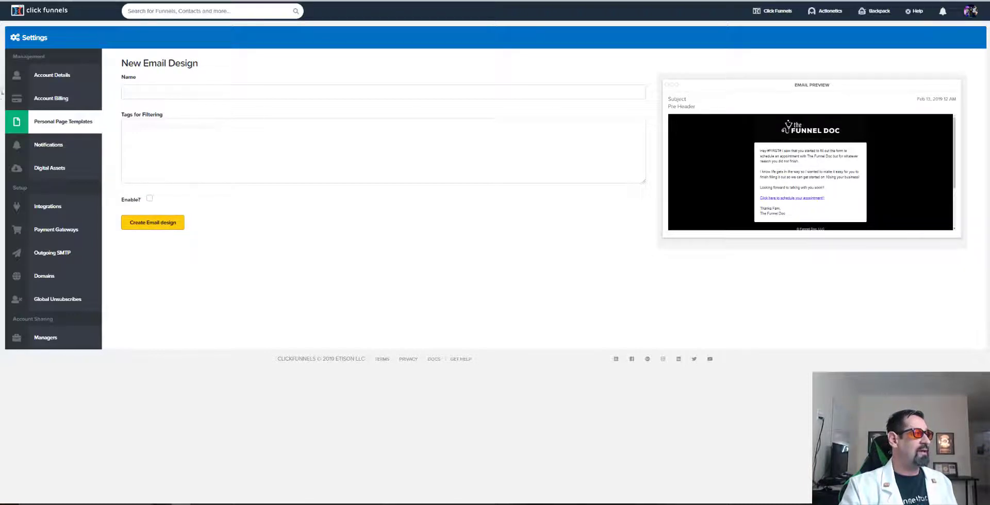
{"action": "key", "text": "ctrl+w"}
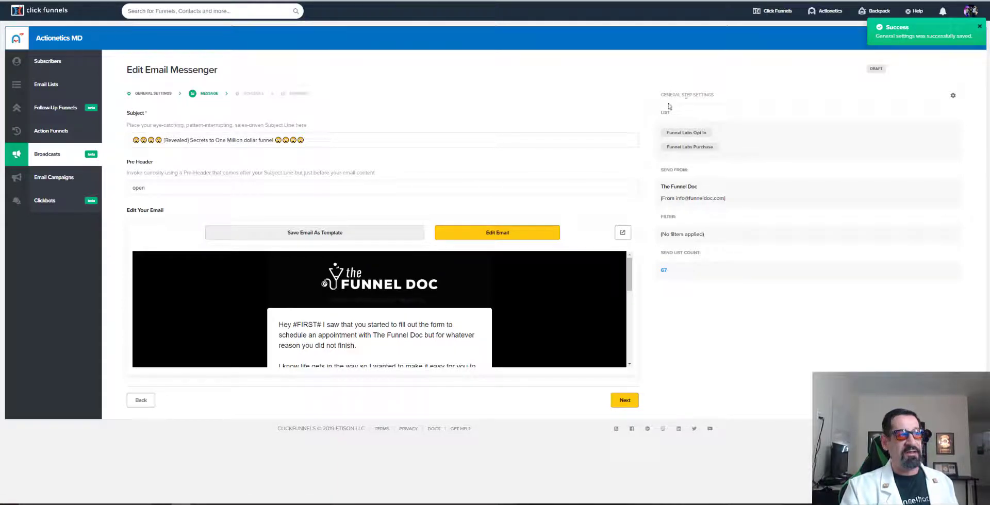
- Review the broadcast's general step settings and send list count, and continue to the schedule
{"action": "left_click_drag", "start_coordinate": [665, 94], "coordinate": [736, 286]}
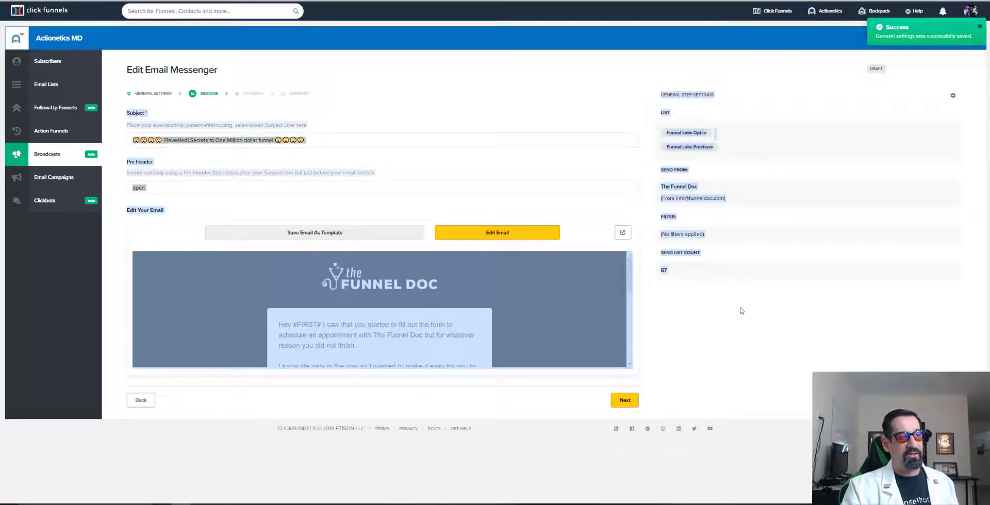
{"action": "left_click", "coordinate": [651, 93]}
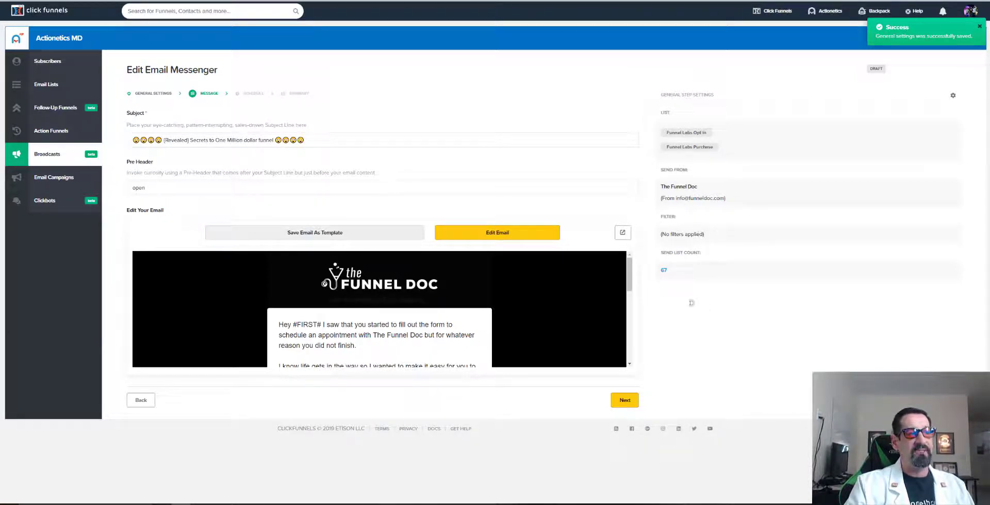
{"action": "double_click", "coordinate": [665, 270]}
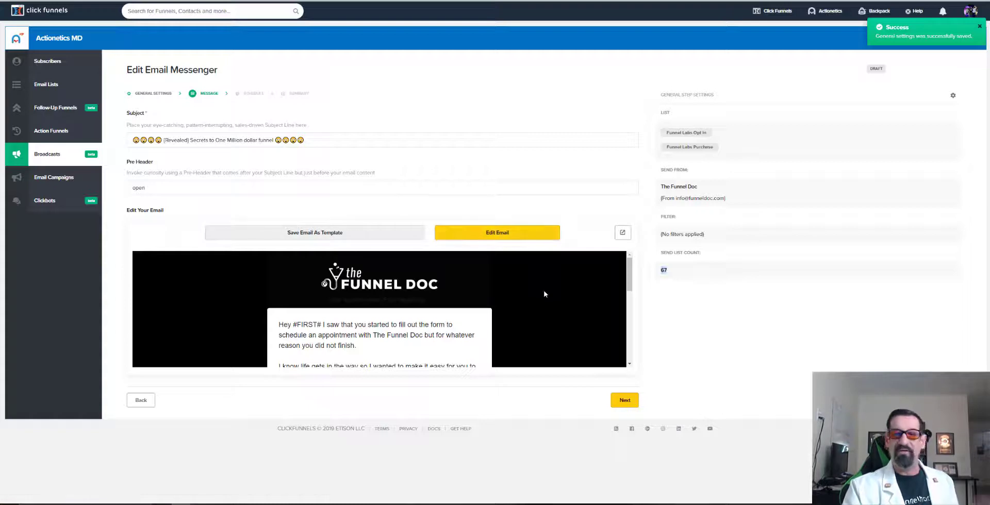
{"action": "left_click", "coordinate": [622, 400]}
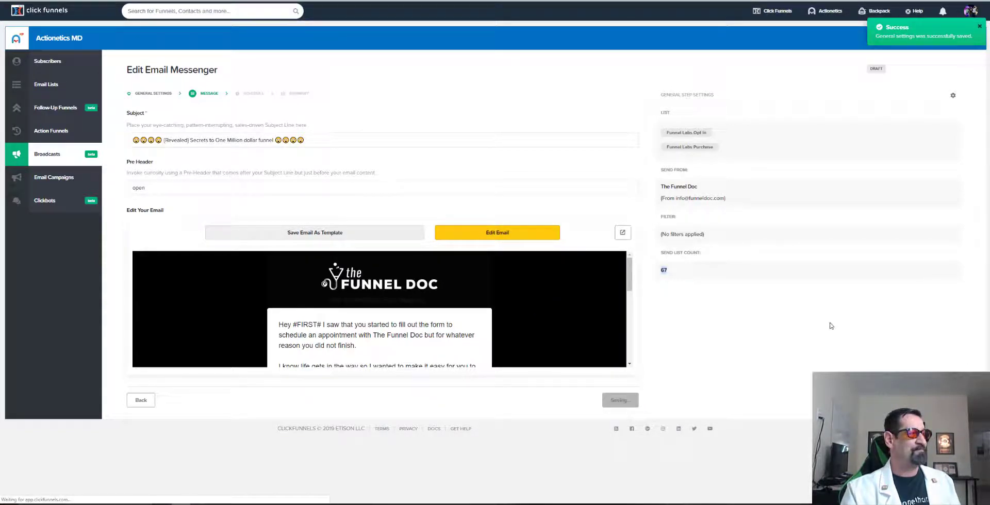
{"action": "scroll", "coordinate": [466, 181], "scroll_direction": "down", "scroll_amount": 1}
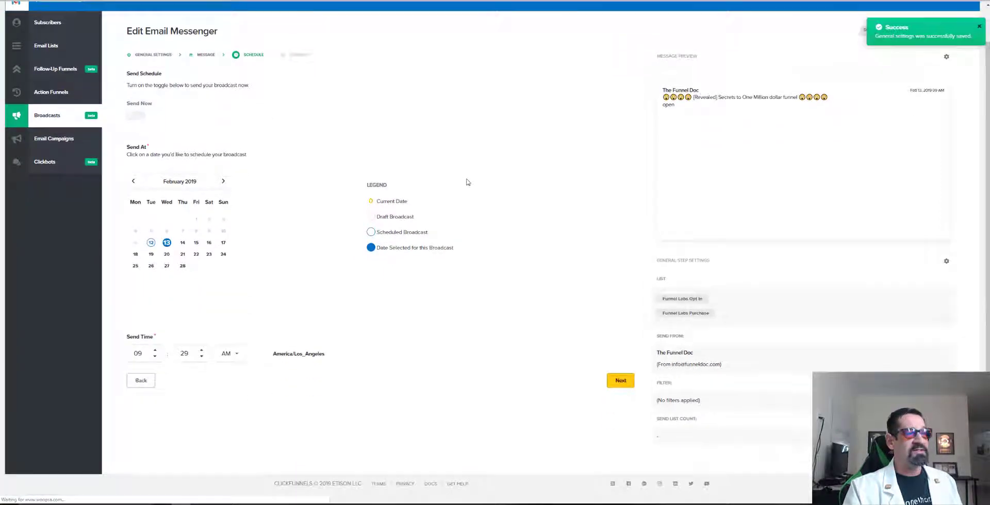
{"action": "scroll", "coordinate": [536, 179], "scroll_direction": "up", "scroll_amount": 1}
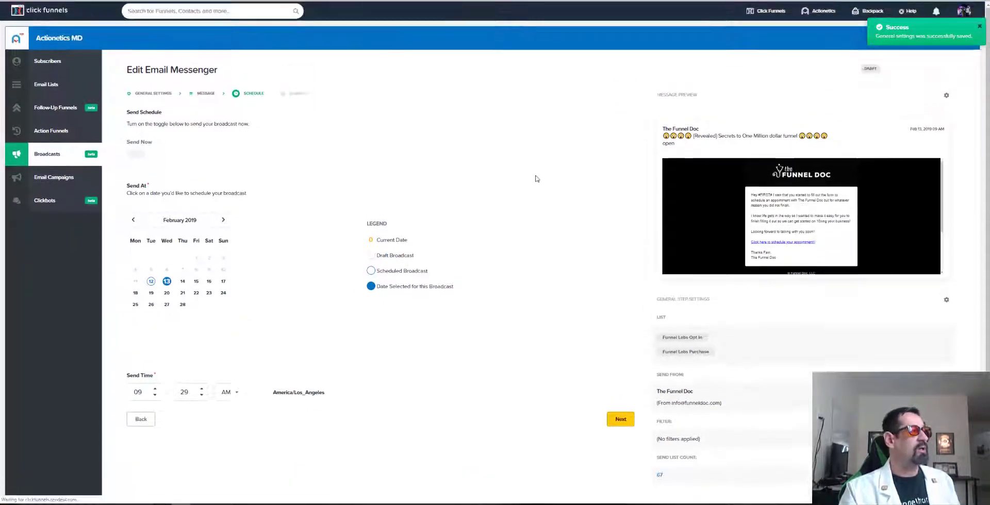
- Schedule the broadcast for 19 February 2019 at 08:30 AM with Send Now off, and continue to the summary
{"action": "left_click", "coordinate": [140, 157]}
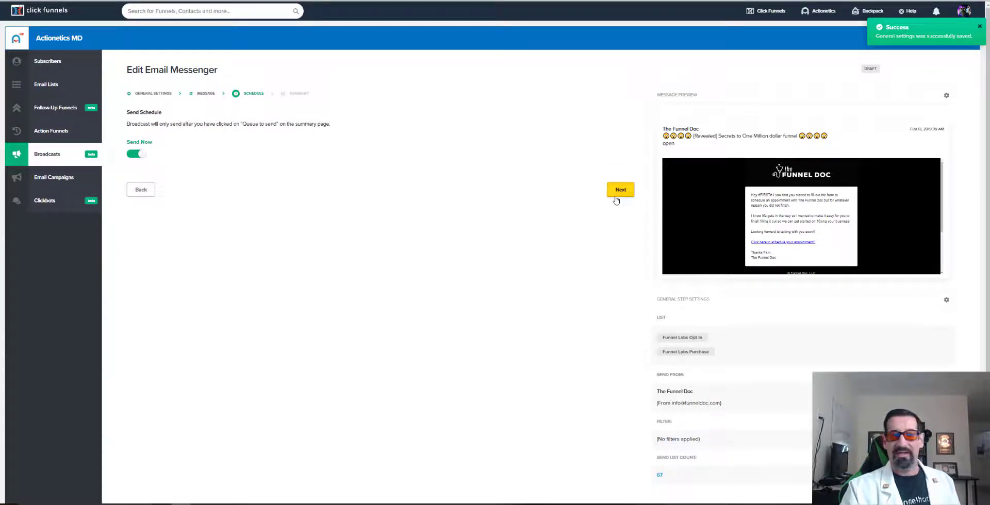
{"action": "left_click", "coordinate": [137, 155]}
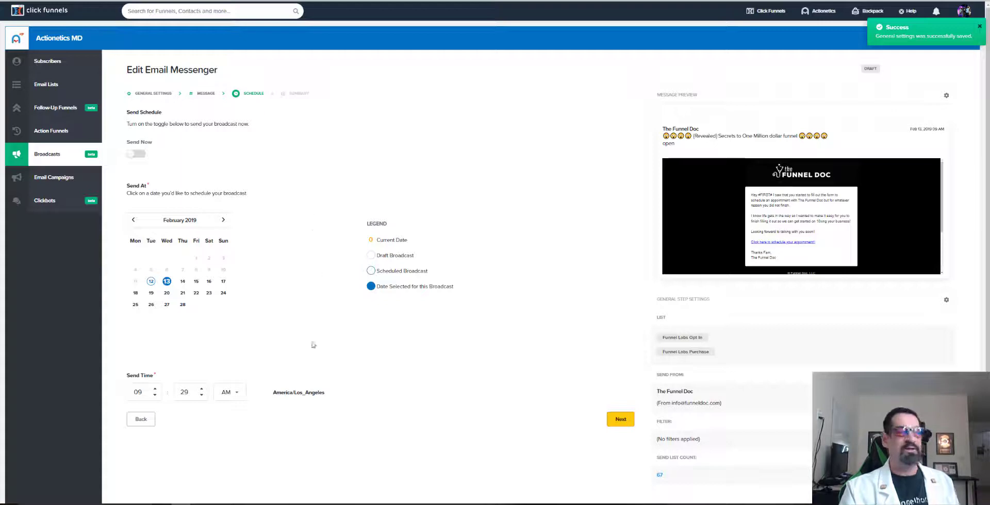
{"action": "scroll", "coordinate": [598, 302], "scroll_direction": "down", "scroll_amount": 1}
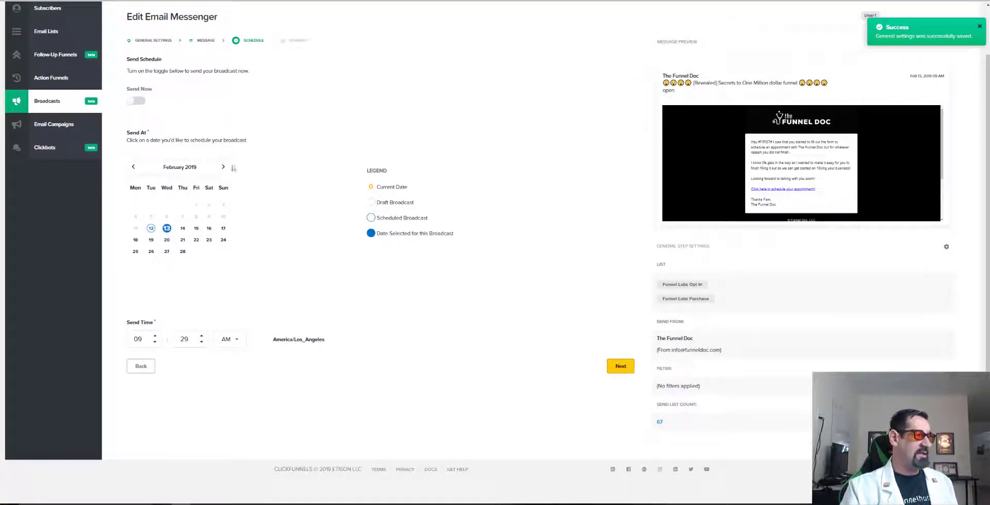
{"action": "left_click", "coordinate": [151, 240]}
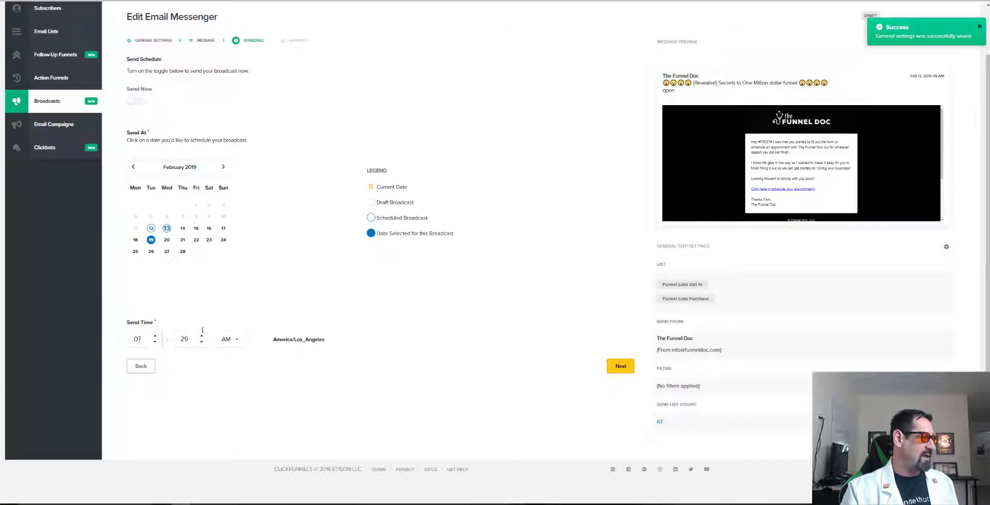
{"action": "left_click", "coordinate": [154, 341]}
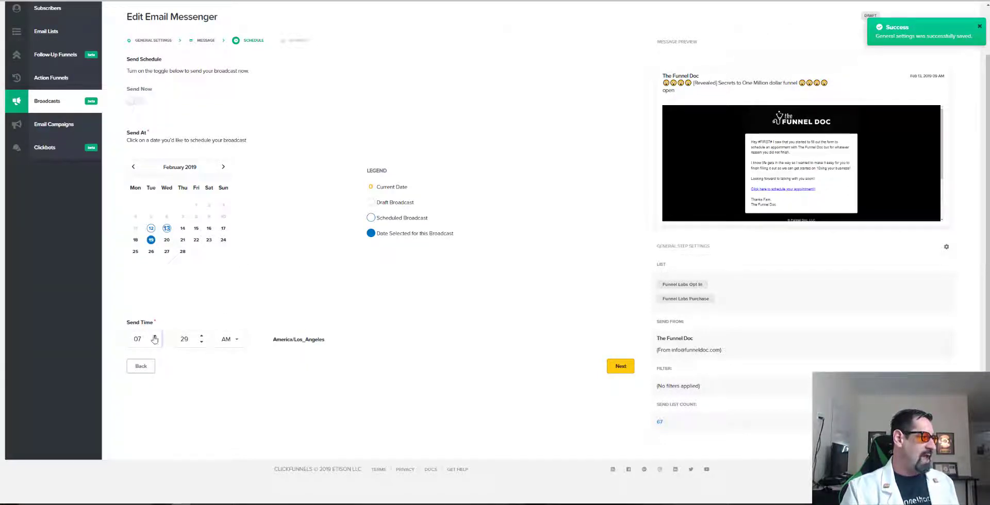
{"action": "left_click", "coordinate": [201, 341]}
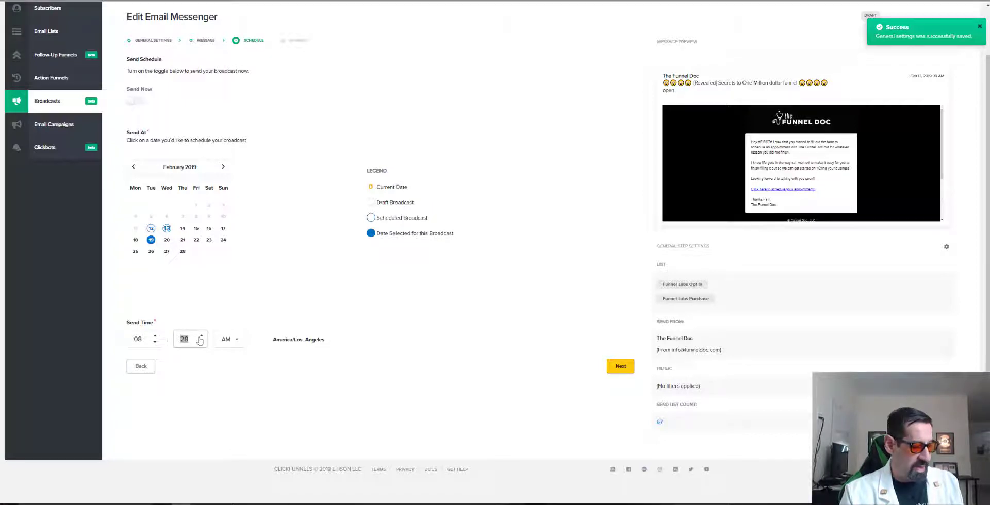
{"action": "type", "text": "0"}
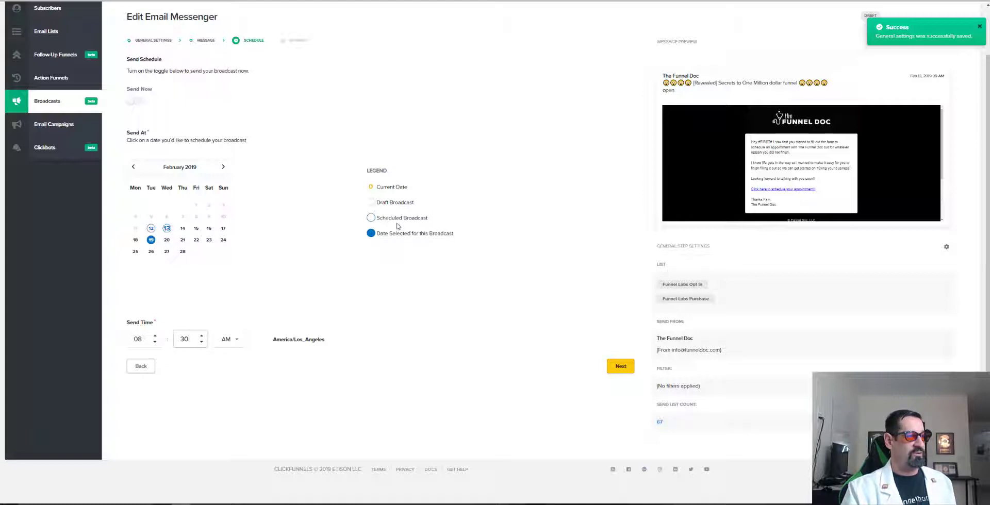
{"action": "left_click", "coordinate": [371, 221]}
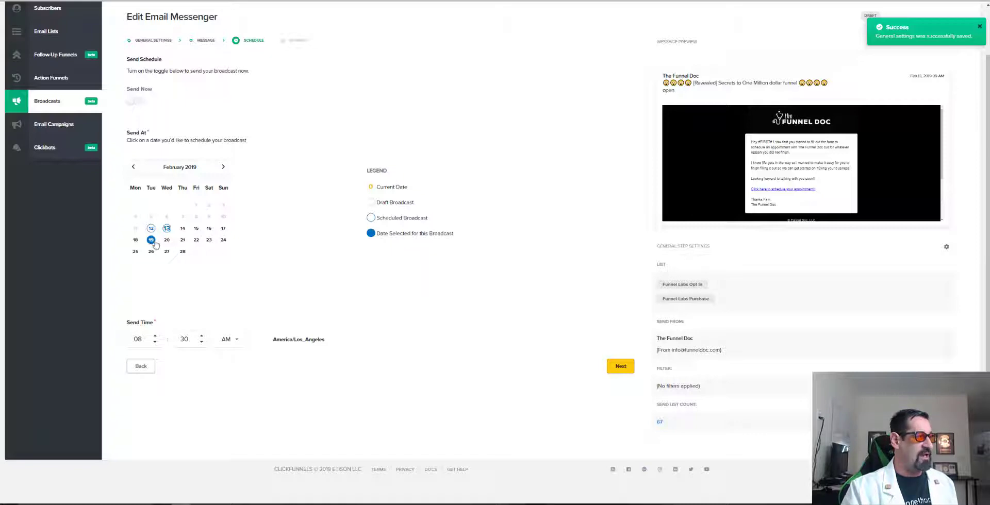
{"action": "left_click", "coordinate": [620, 368]}
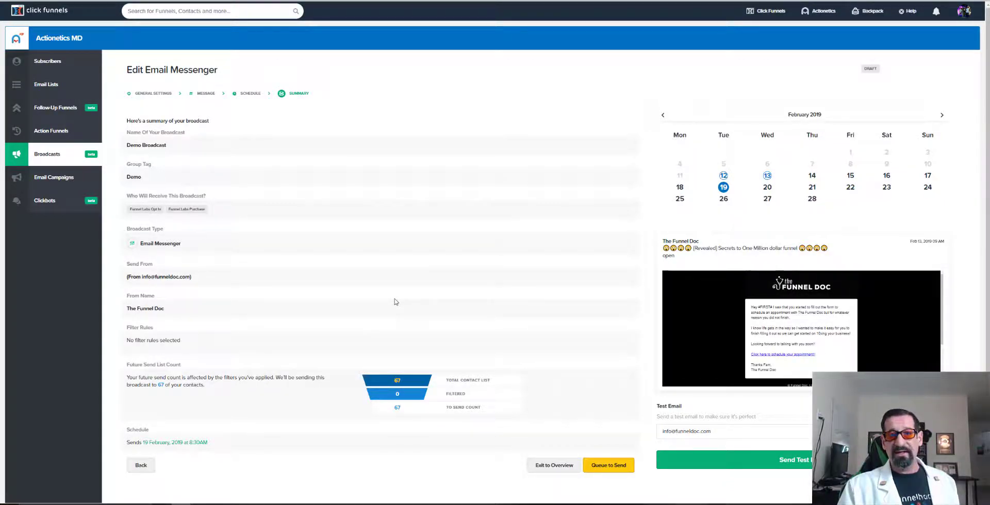
- Review the broadcast summary and the test email address, and queue the broadcast to send
{"action": "scroll", "coordinate": [443, 309], "scroll_direction": "down", "scroll_amount": 2}
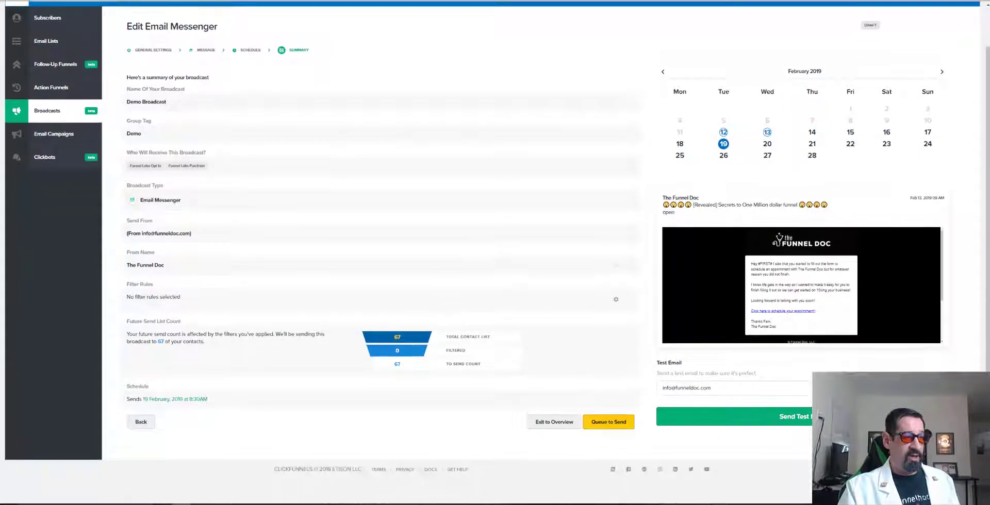
{"action": "left_click_drag", "start_coordinate": [726, 387], "coordinate": [660, 388]}
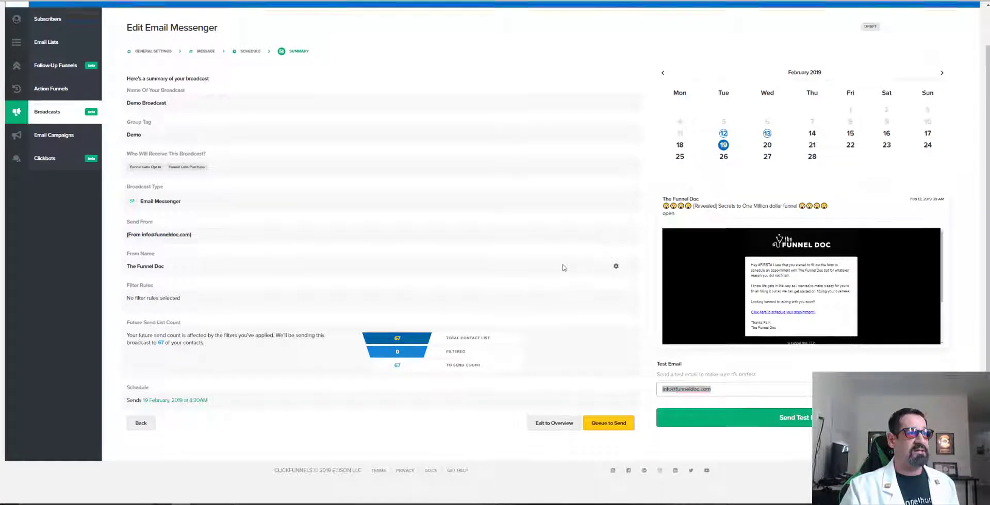
{"action": "scroll", "coordinate": [562, 269], "scroll_direction": "up", "scroll_amount": 2}
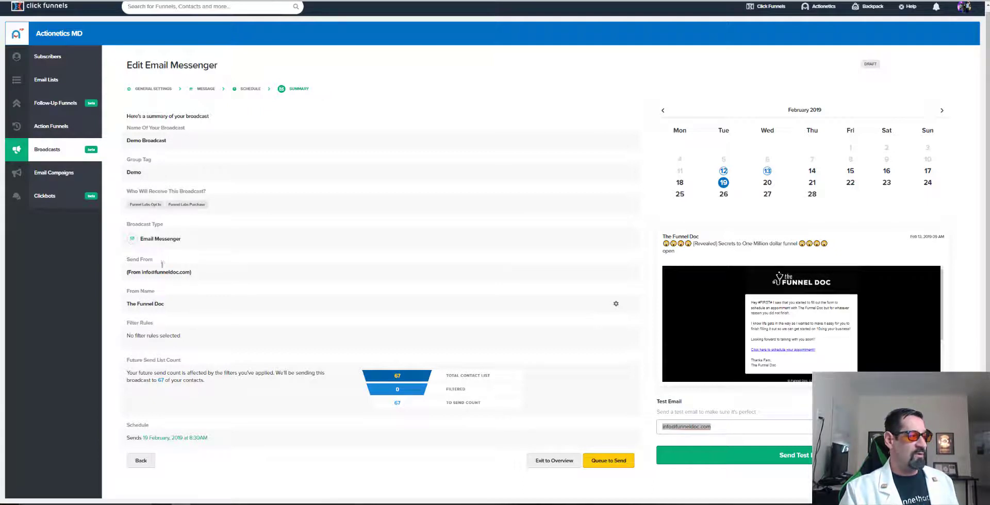
{"action": "scroll", "coordinate": [449, 324], "scroll_direction": "down", "scroll_amount": 1}
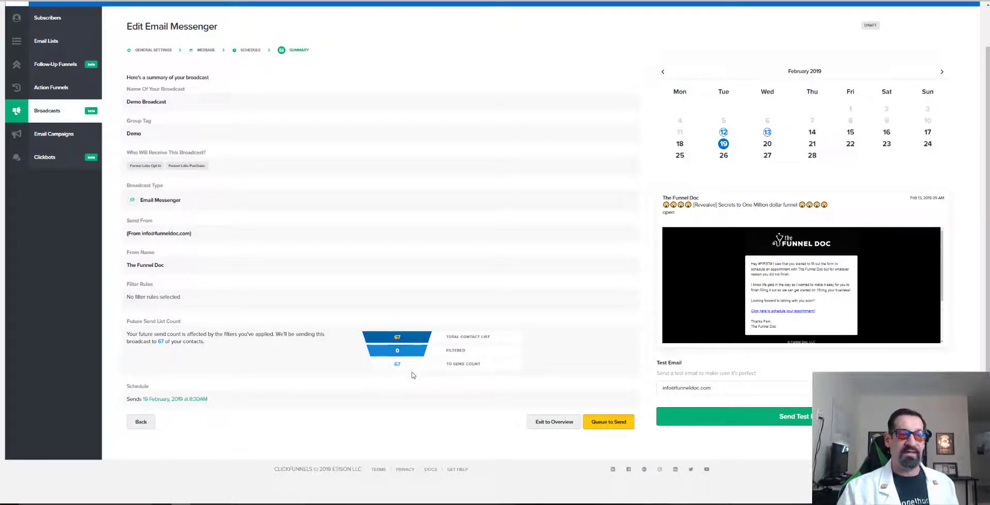
{"action": "right_click", "coordinate": [623, 410]}
{"action": "left_click", "coordinate": [593, 373]}
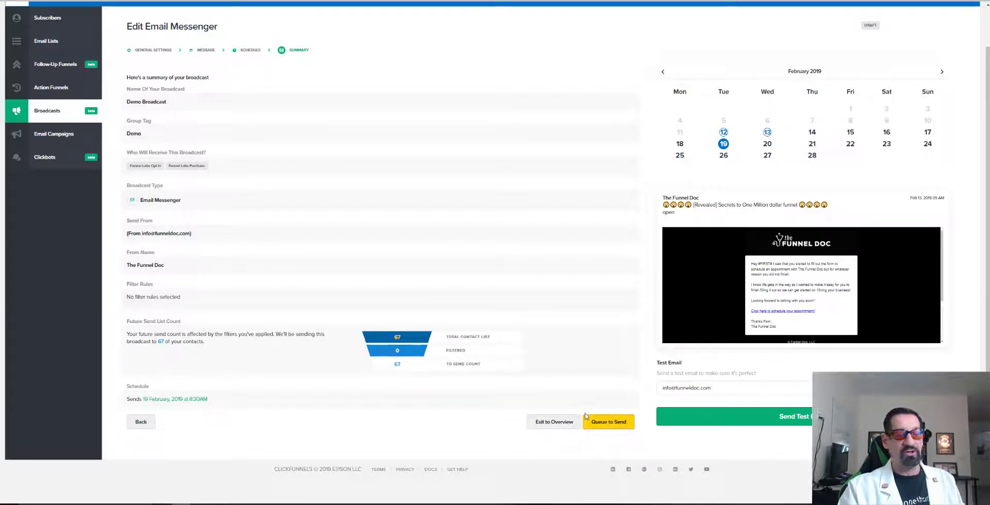
{"action": "left_click", "coordinate": [619, 426]}
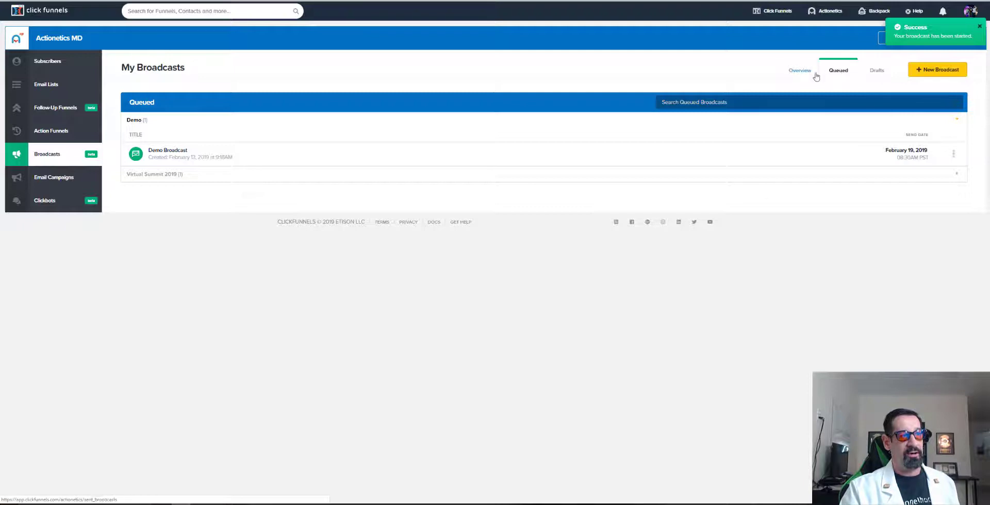
- Look through the overview of sent broadcasts, the queued broadcasts and the drafts
{"action": "left_click", "coordinate": [800, 70]}
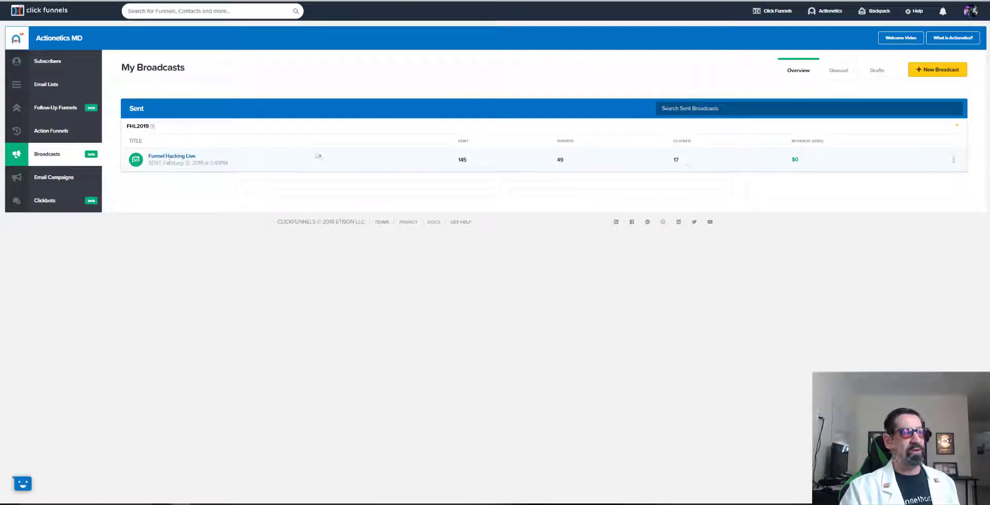
{"action": "left_click", "coordinate": [838, 71]}
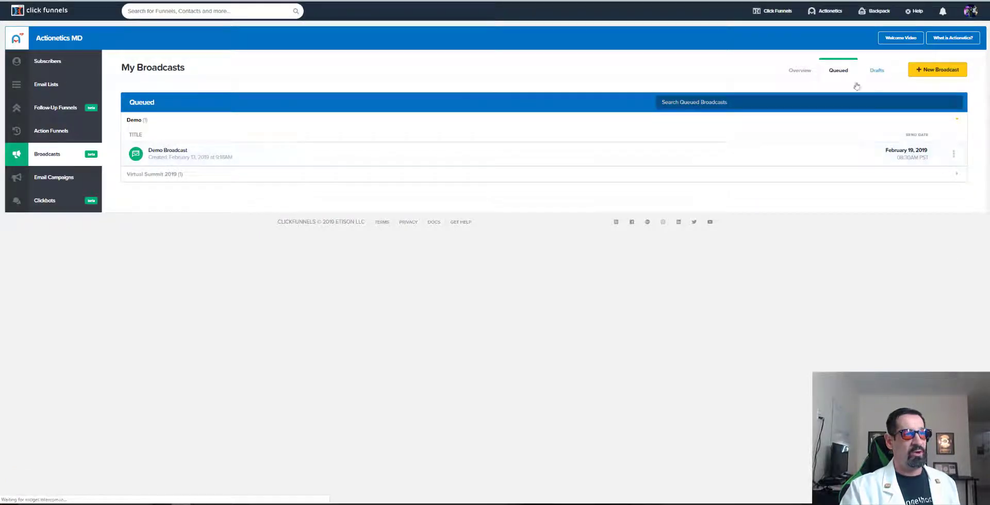
{"action": "left_click", "coordinate": [877, 71]}
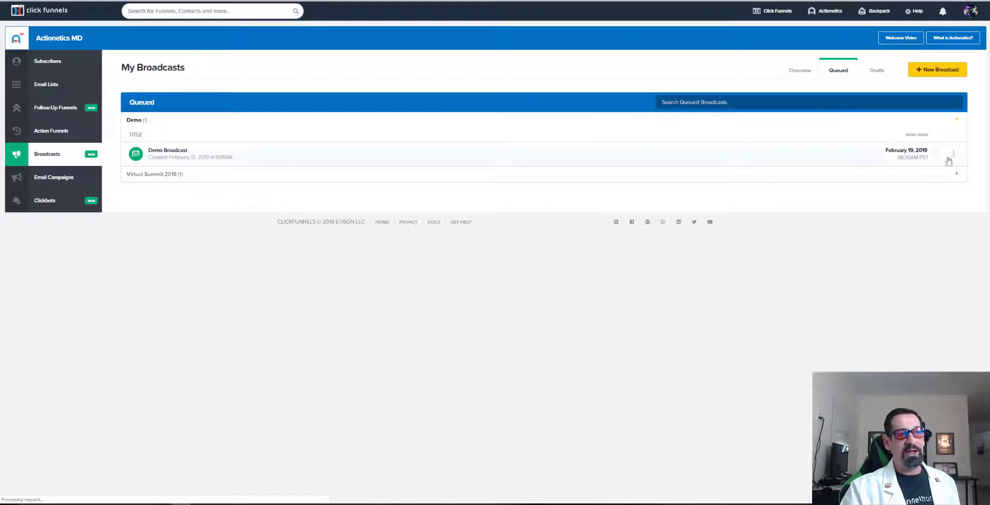
- Open the statistics overview of the queued Demo Broadcast in a new browser tab and examine it
{"action": "left_click", "coordinate": [952, 154]}
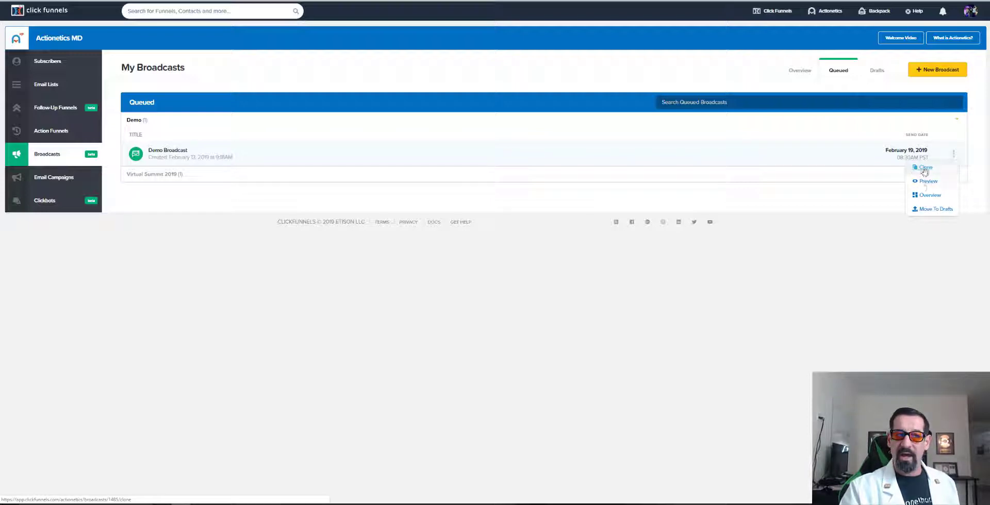
{"action": "right_click", "coordinate": [930, 197]}
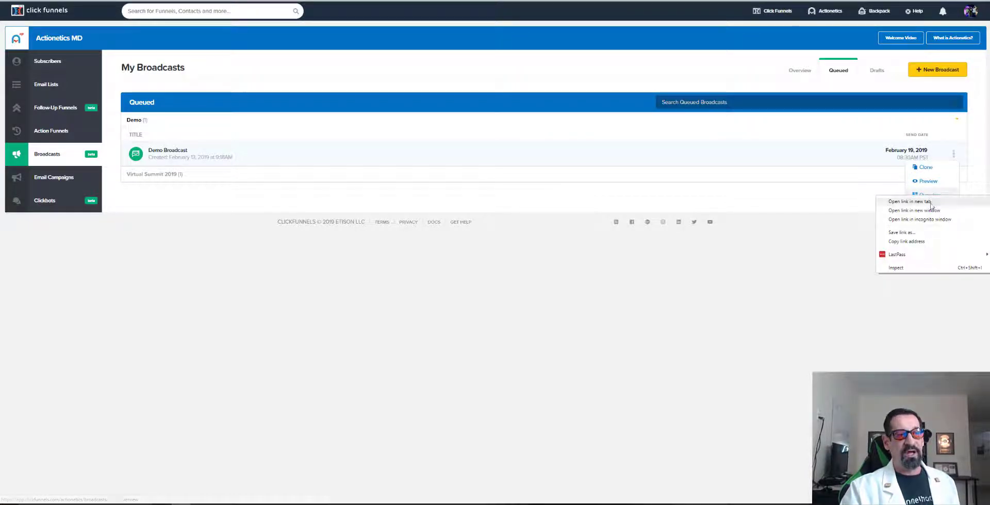
{"action": "left_click", "coordinate": [838, 196]}
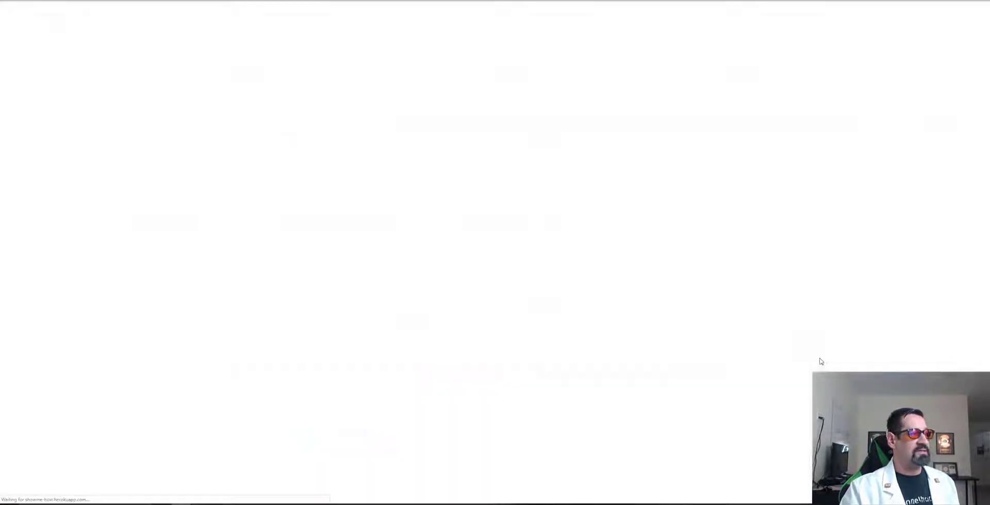
{"action": "scroll", "coordinate": [749, 216], "scroll_direction": "down", "scroll_amount": 3}
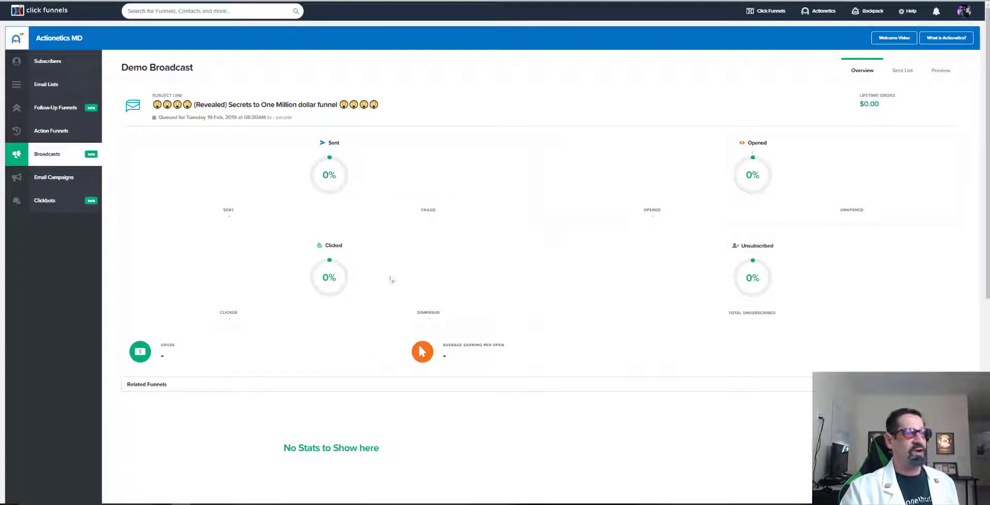
- Return to the queued broadcasts list and move the Demo Broadcast to the drafts
{"action": "key", "text": "alt+Left"}
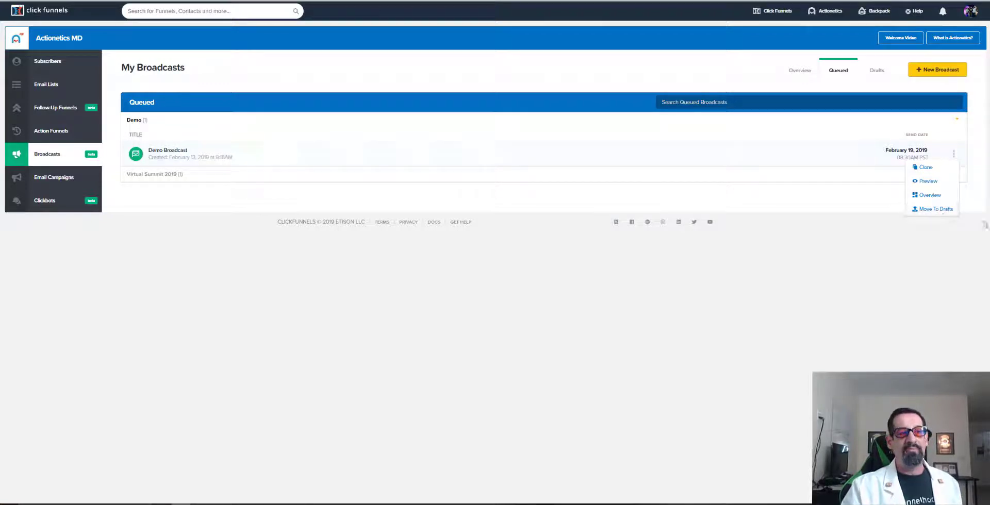
{"action": "left_click", "coordinate": [927, 214]}
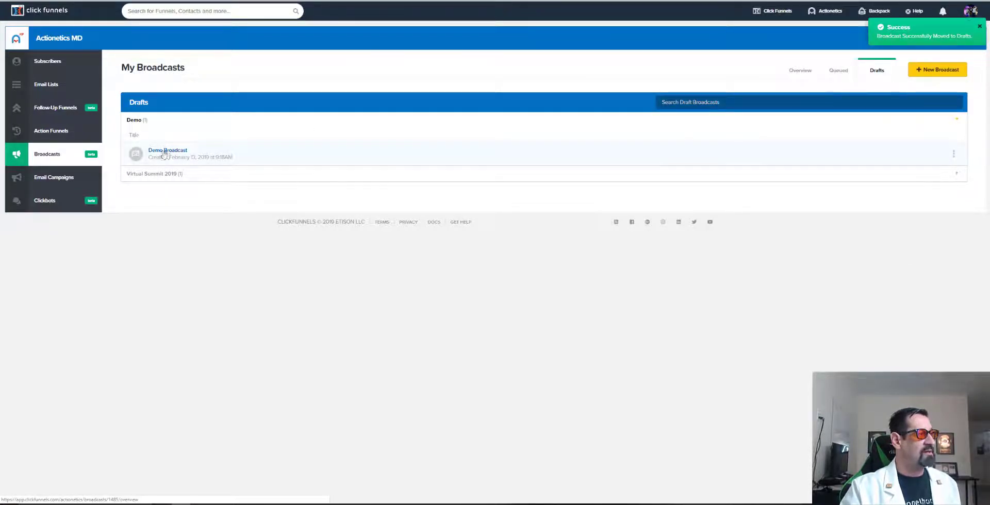
- Delete the Demo Broadcast draft from the Demo group and confirm the deletion
{"action": "left_click", "coordinate": [181, 121]}
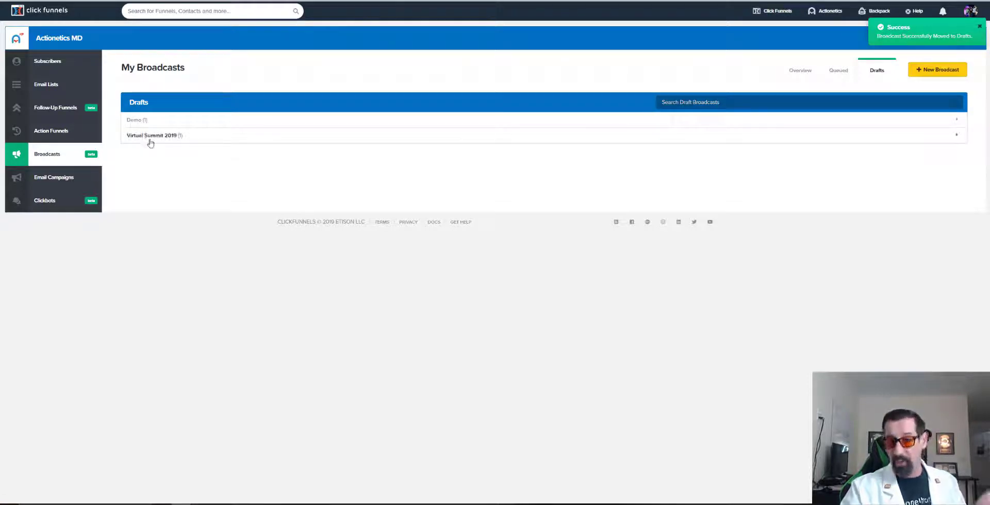
{"action": "left_click", "coordinate": [215, 123]}
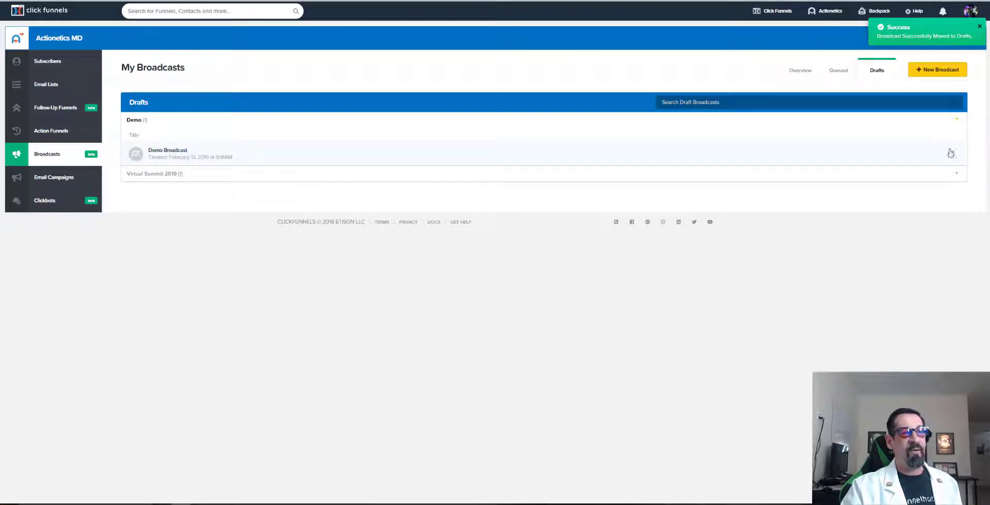
{"action": "left_click", "coordinate": [954, 157]}
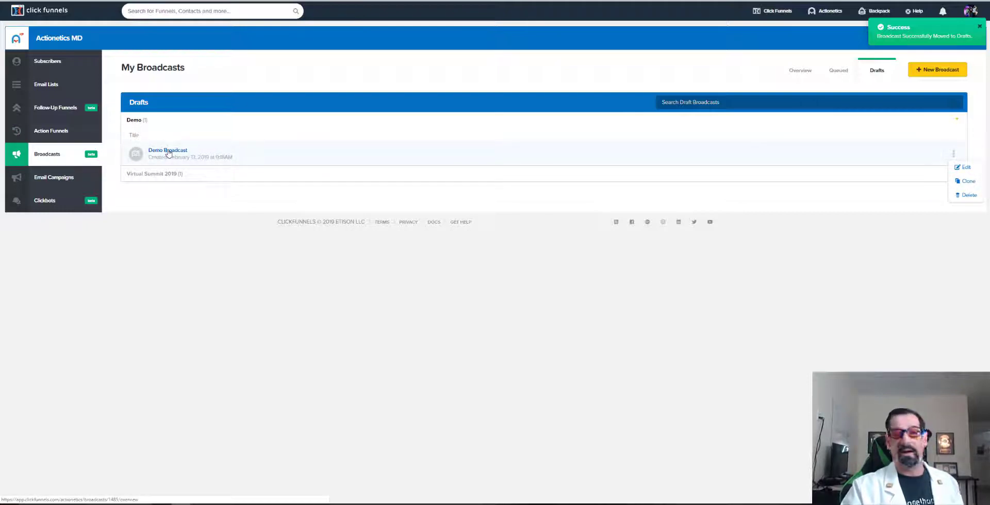
{"action": "left_click", "coordinate": [968, 196]}
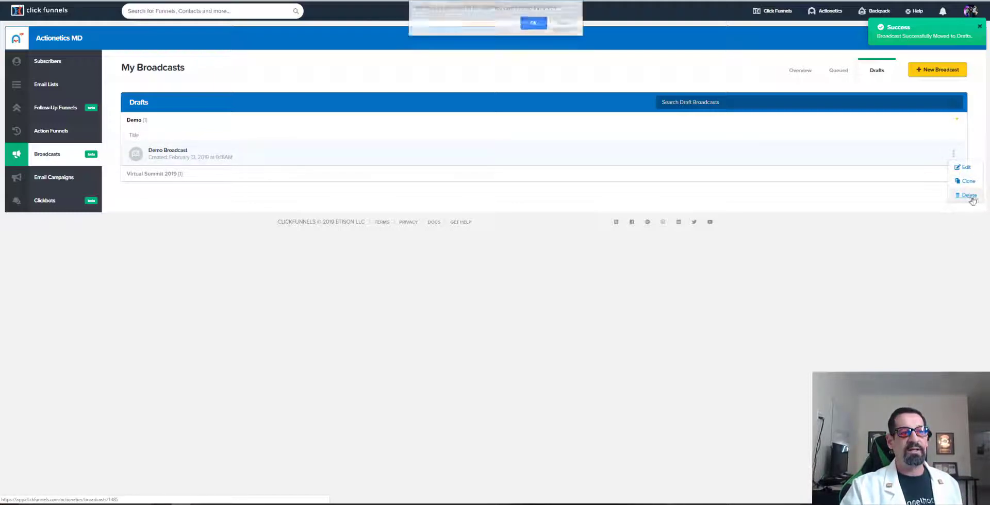
{"action": "key", "text": "Return"}
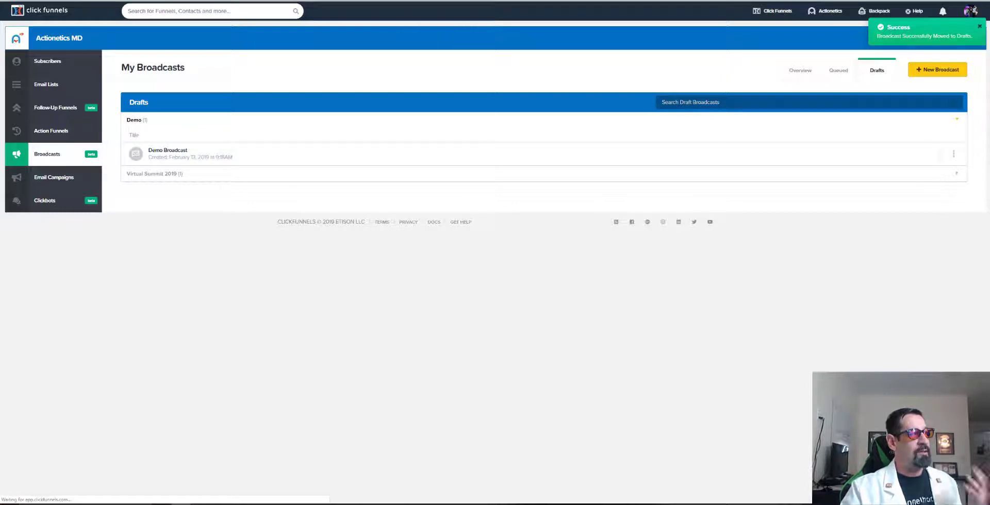